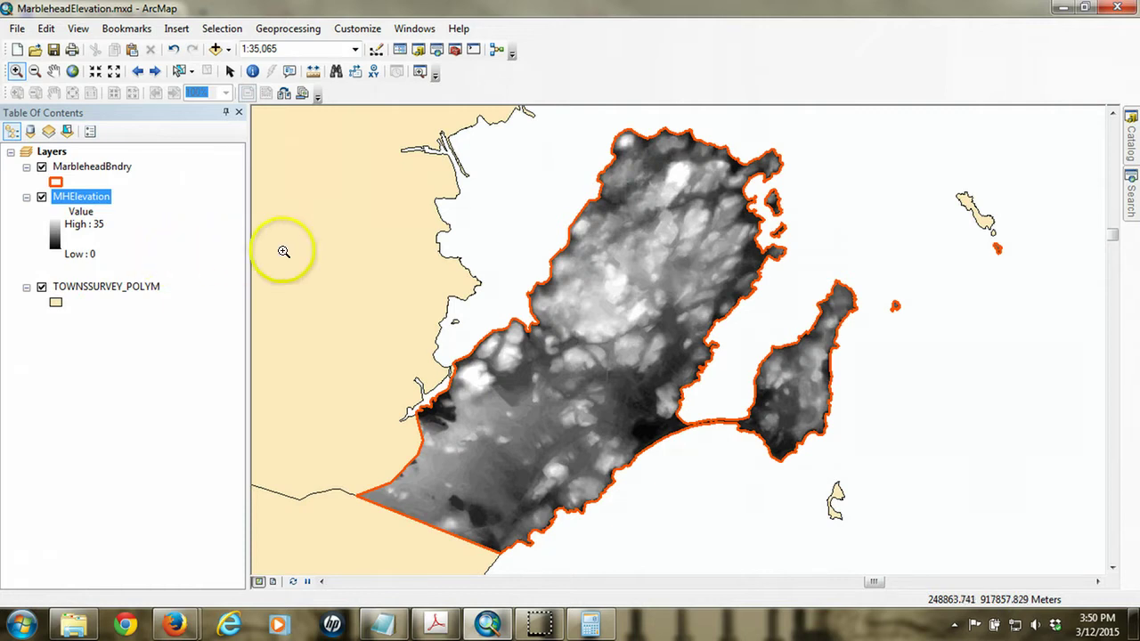
Open the Raster Calculator tool from Spatial Analyst Tools > Map Algebra in ArcToolbox
{"action": "left_click", "coordinate": [454, 49]}
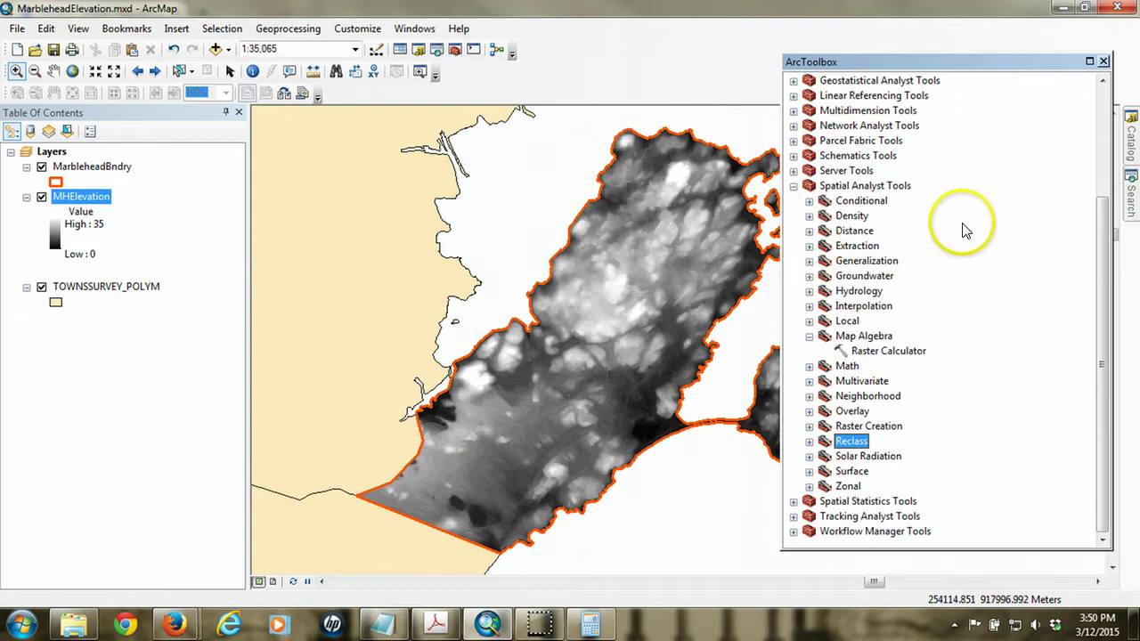
{"action": "left_click", "coordinate": [793, 185]}
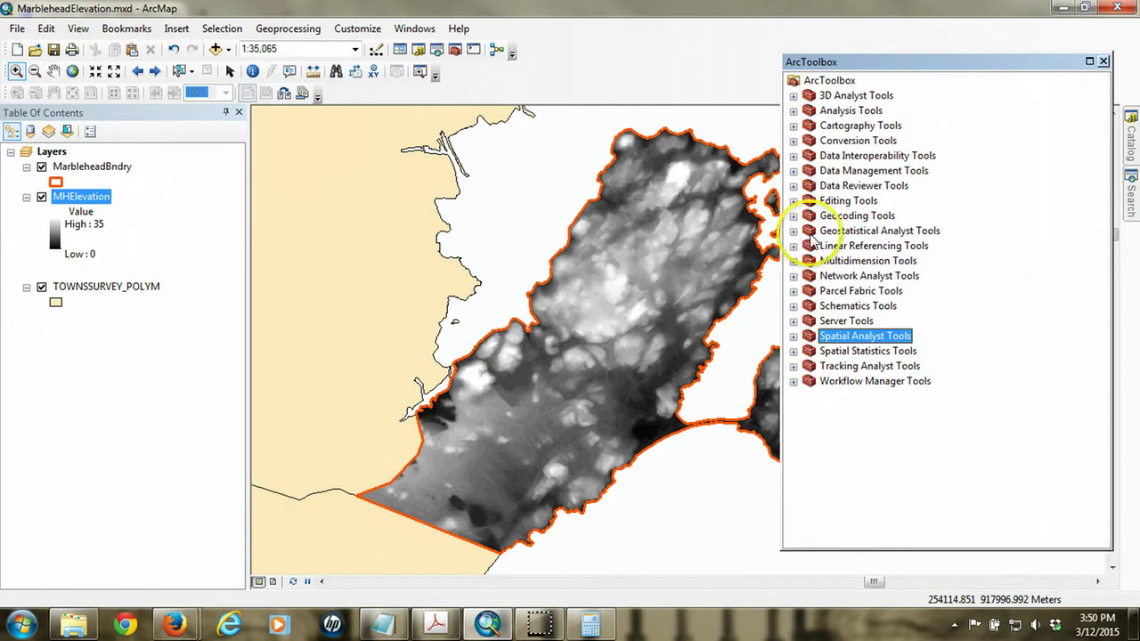
{"action": "left_click", "coordinate": [794, 335]}
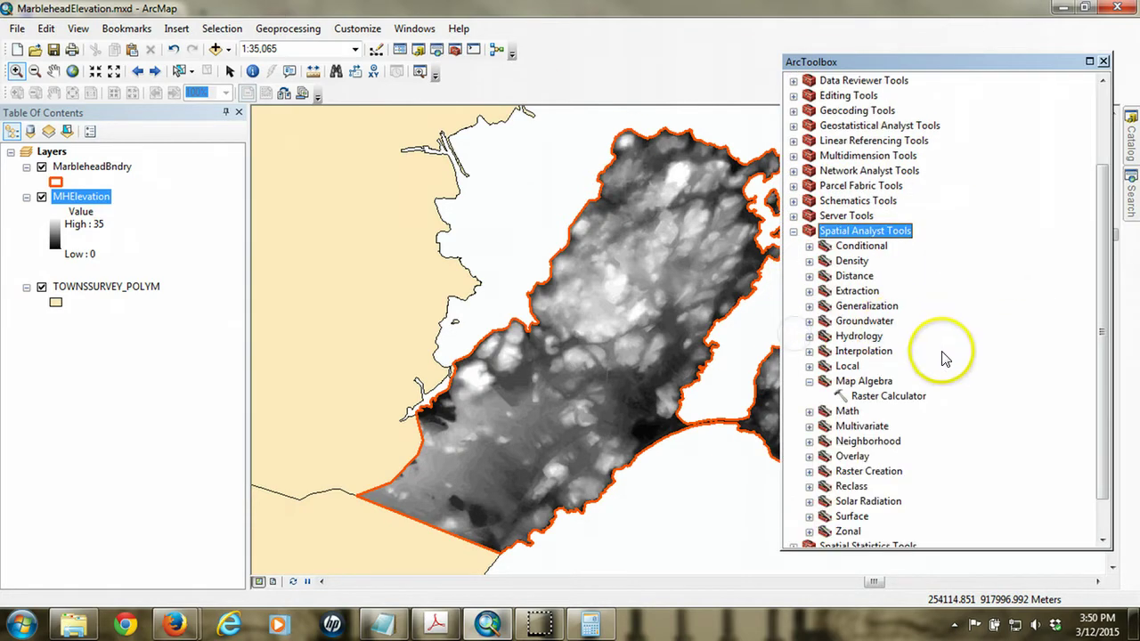
{"action": "left_click", "coordinate": [860, 382]}
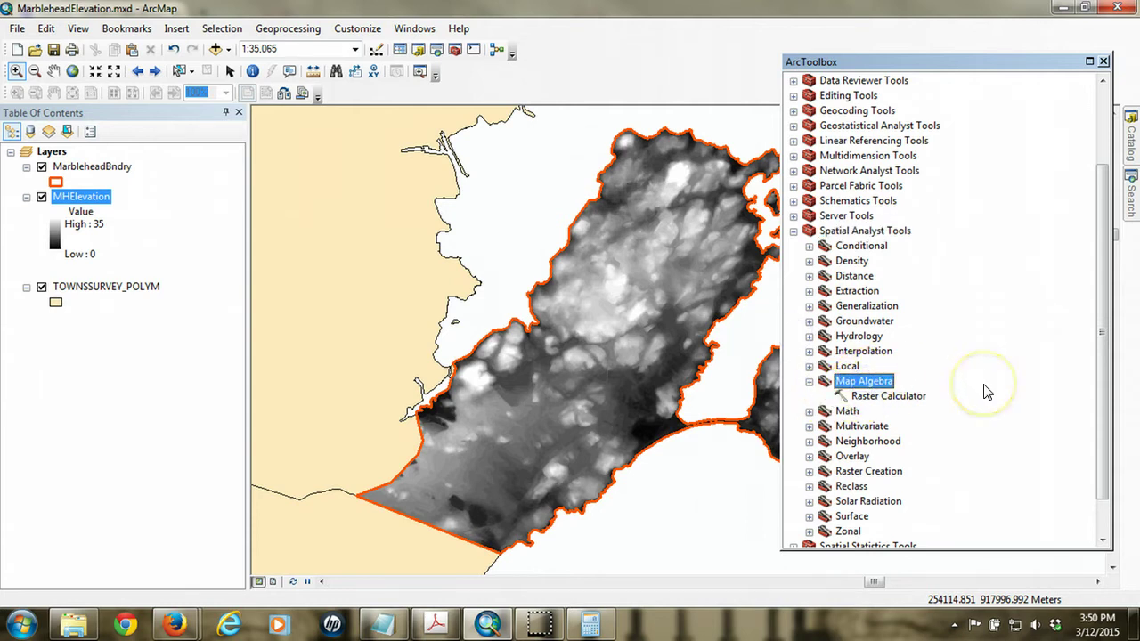
{"action": "left_click", "coordinate": [891, 397]}
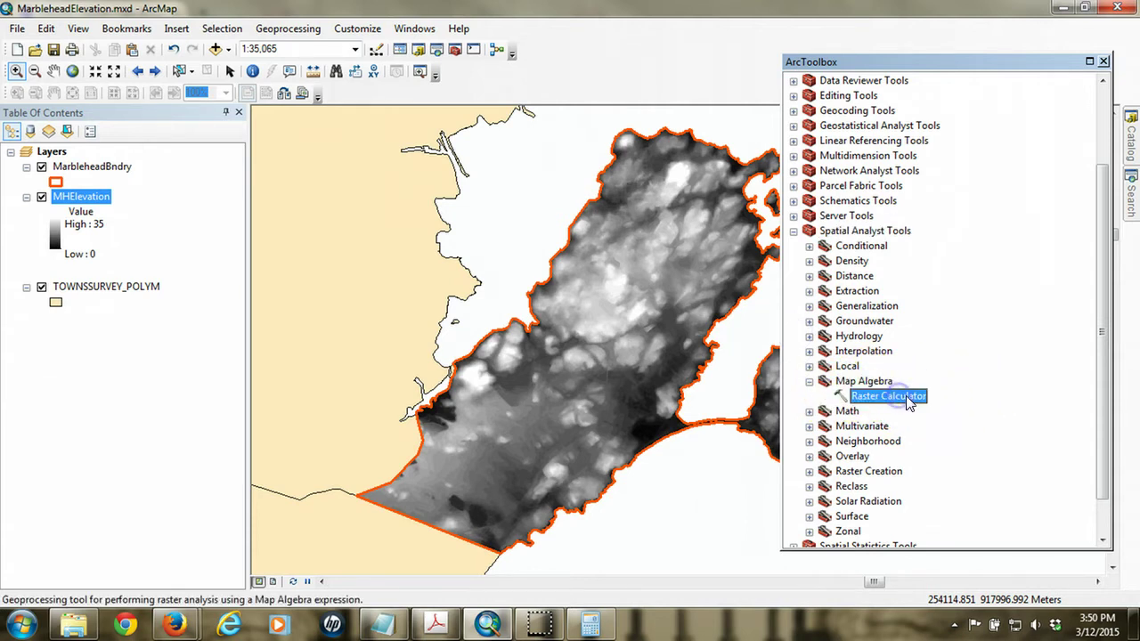
{"action": "double_click", "coordinate": [896, 398]}
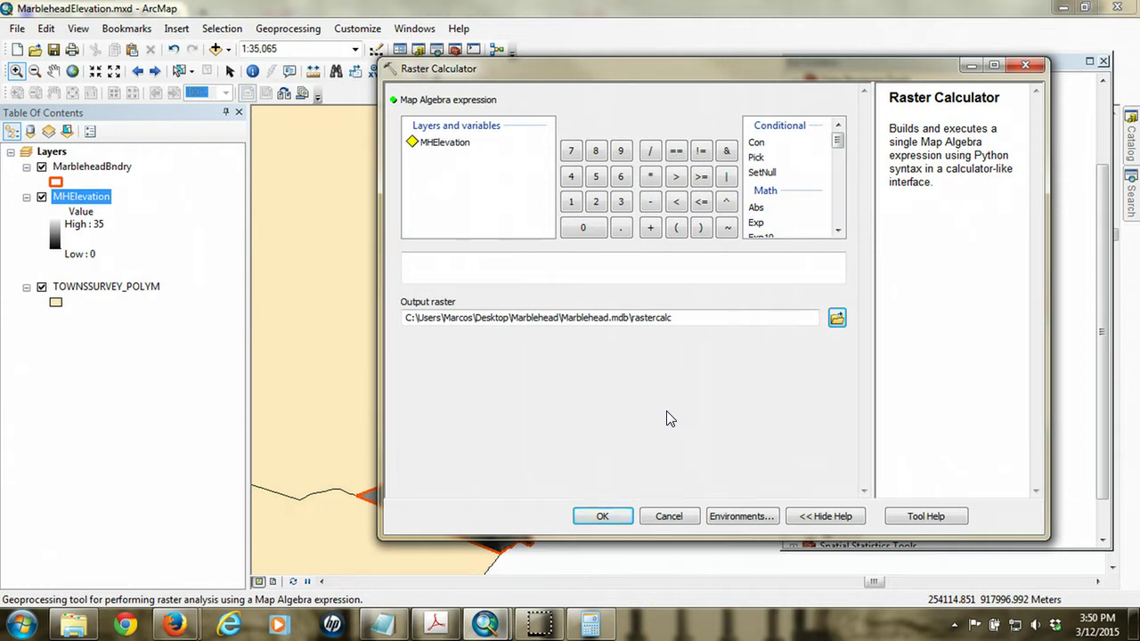
Enter MHElevation as the Raster Calculator expression and bring up Windows Calculator
{"action": "left_click", "coordinate": [441, 143]}
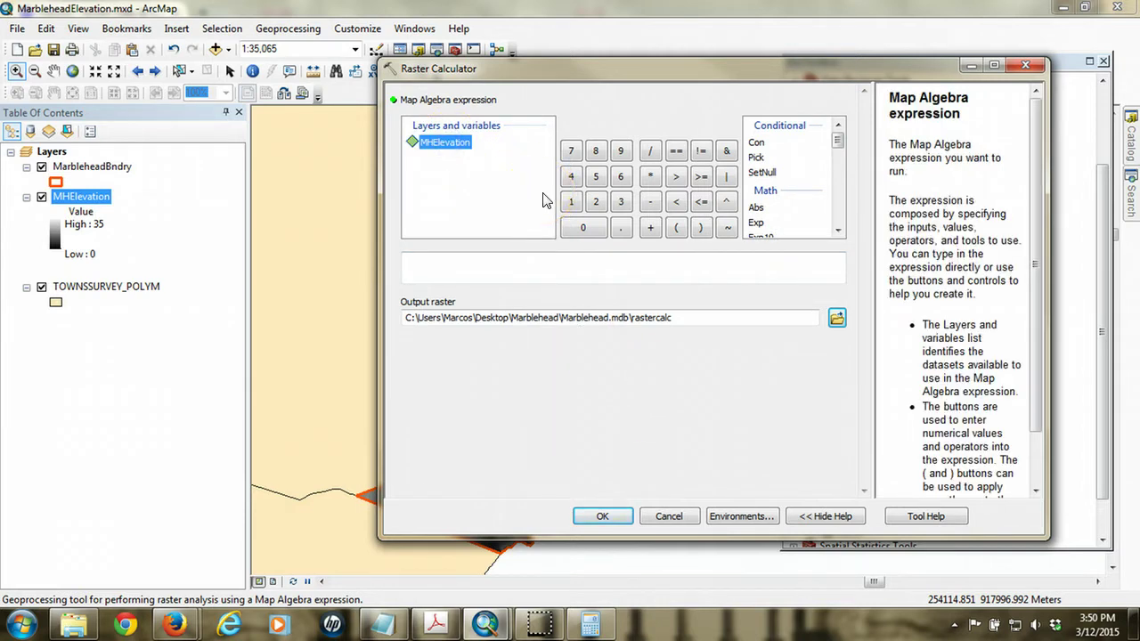
{"action": "double_click", "coordinate": [458, 146]}
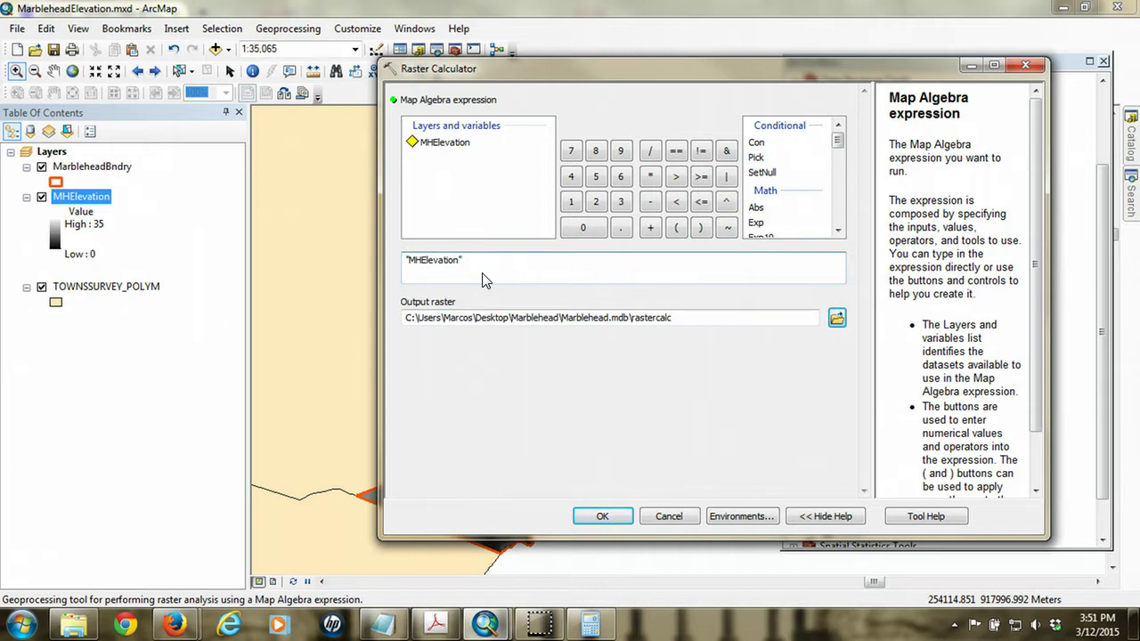
{"action": "left_click", "coordinate": [590, 285]}
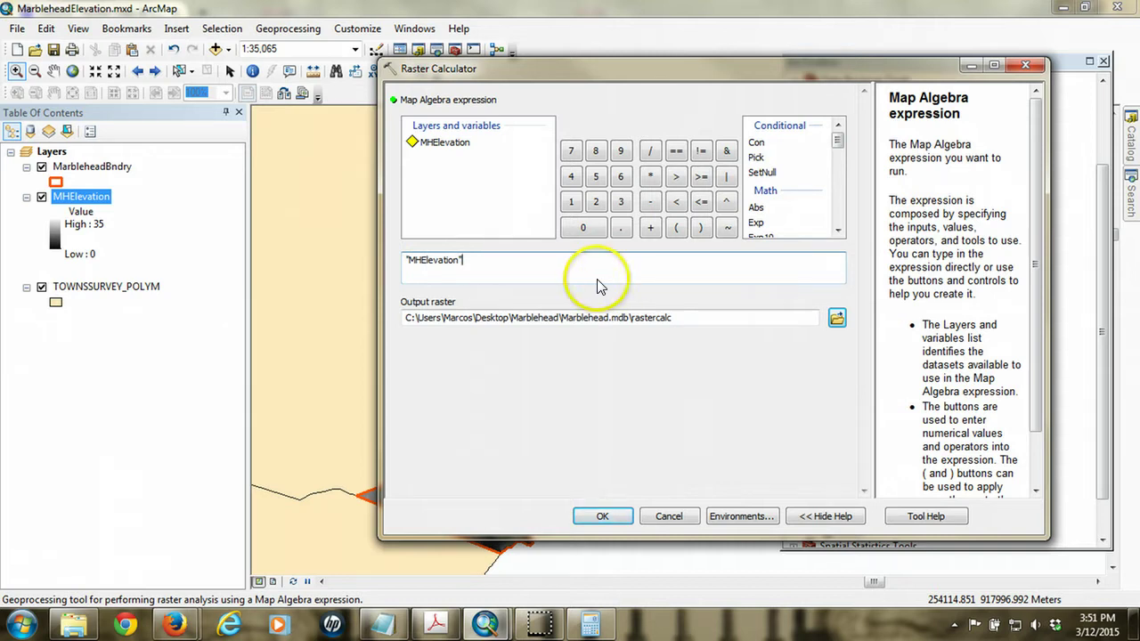
{"action": "left_click", "coordinate": [663, 314]}
{"action": "left_click", "coordinate": [588, 623]}
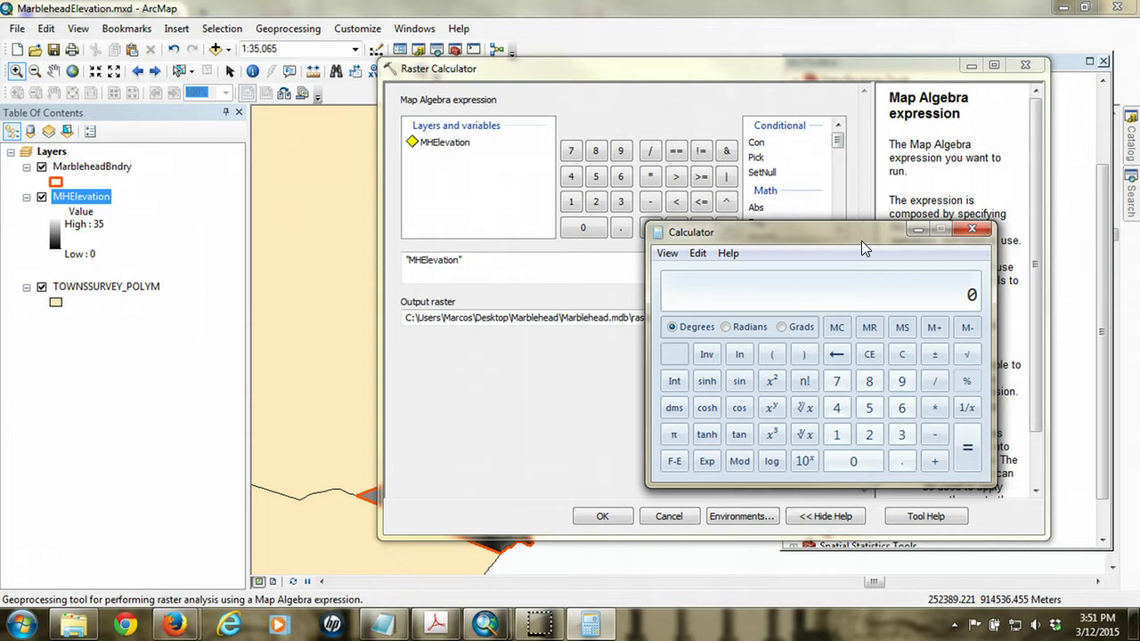
Compute 15 ÷ 3.28 = 4.5731 in Windows Calculator, then minimize it
{"action": "type", "text": "15"}
{"action": "left_click", "coordinate": [936, 381]}
{"action": "type", "text": "3."}
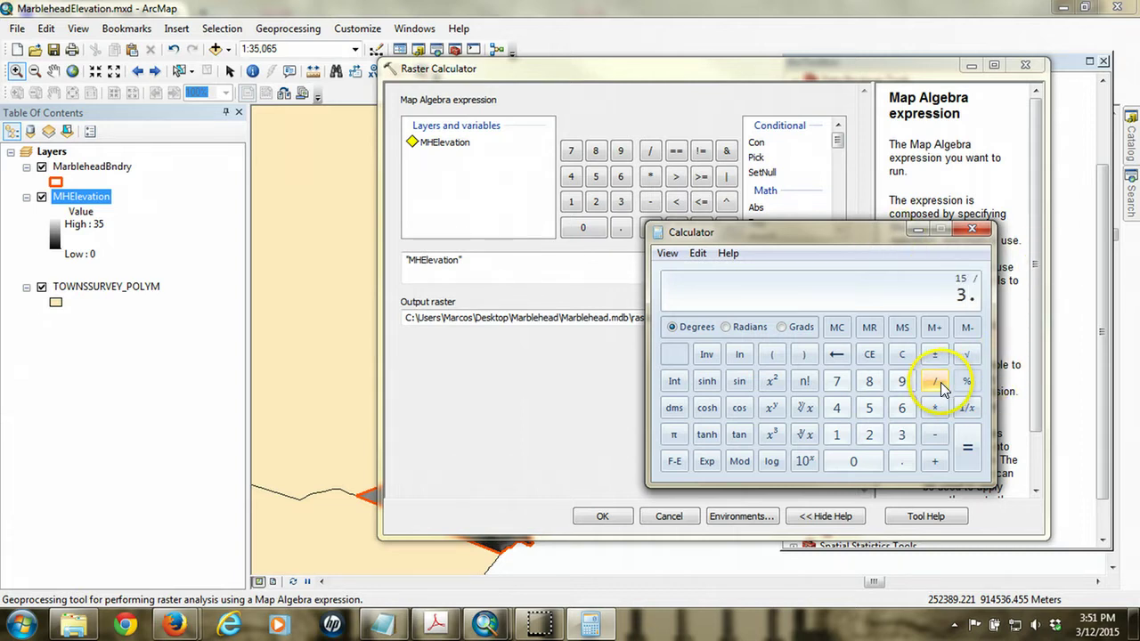
{"action": "type", "text": "28"}
{"action": "left_click", "coordinate": [967, 447]}
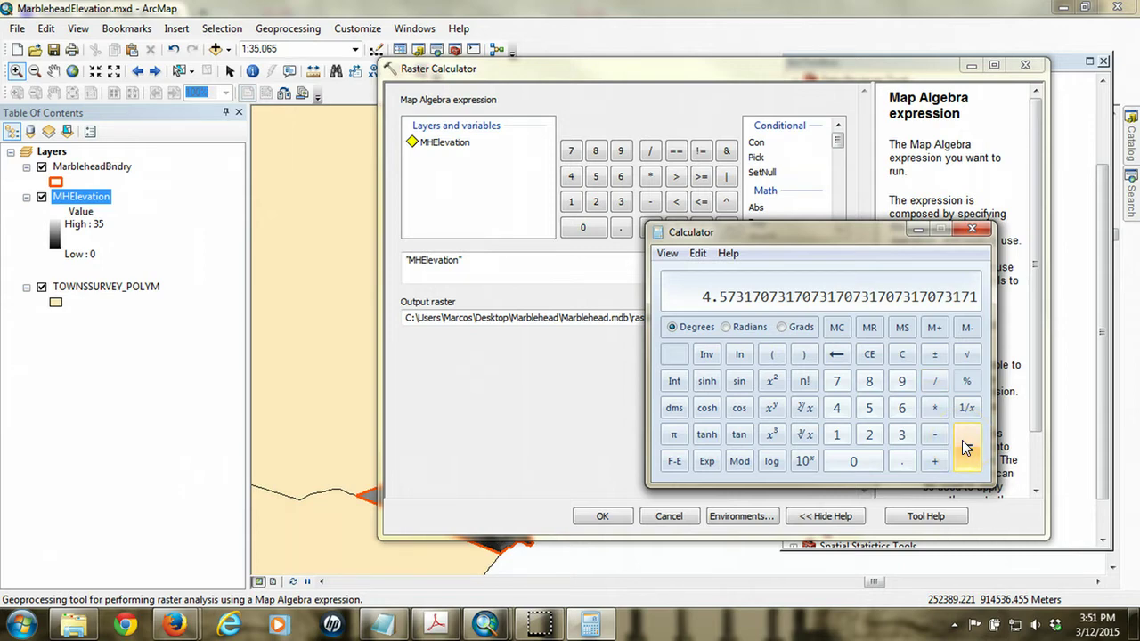
{"action": "left_click", "coordinate": [920, 231]}
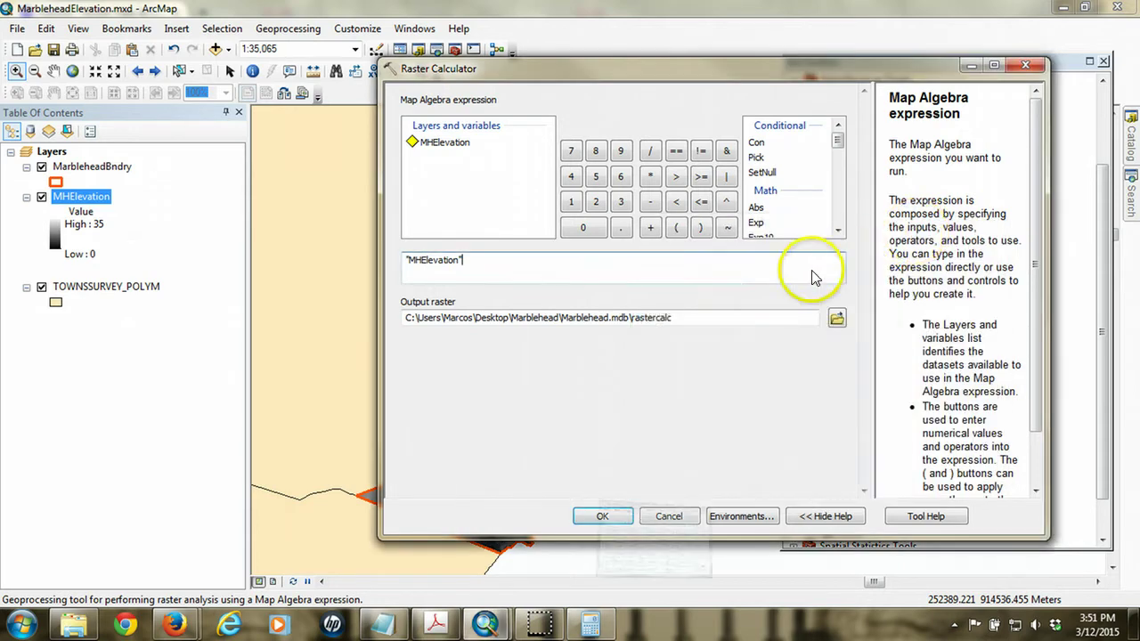
Run Raster Calculator with "MHElevation" <= 4.6 to produce the rastercalc layer
{"action": "left_click", "coordinate": [680, 207]}
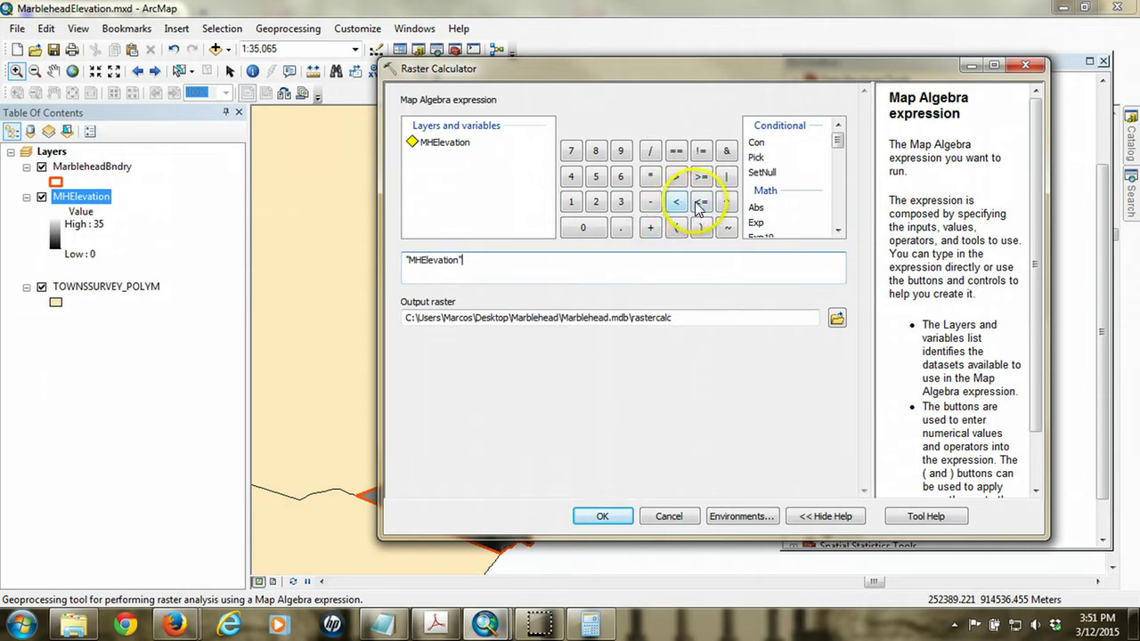
{"action": "left_click", "coordinate": [699, 204]}
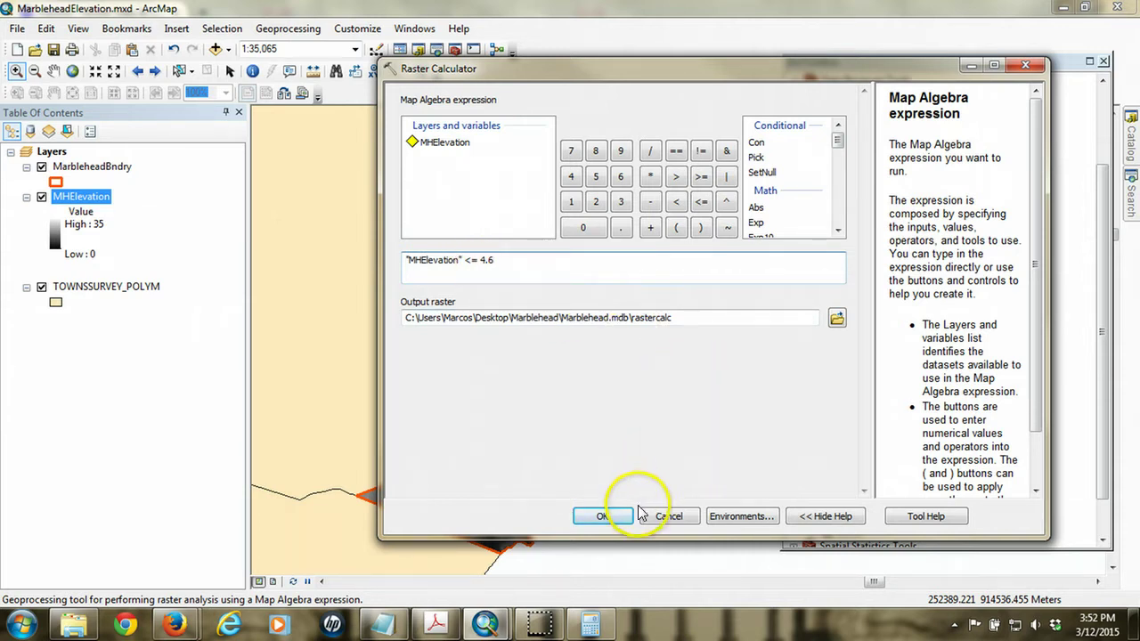
{"action": "left_click", "coordinate": [602, 516]}
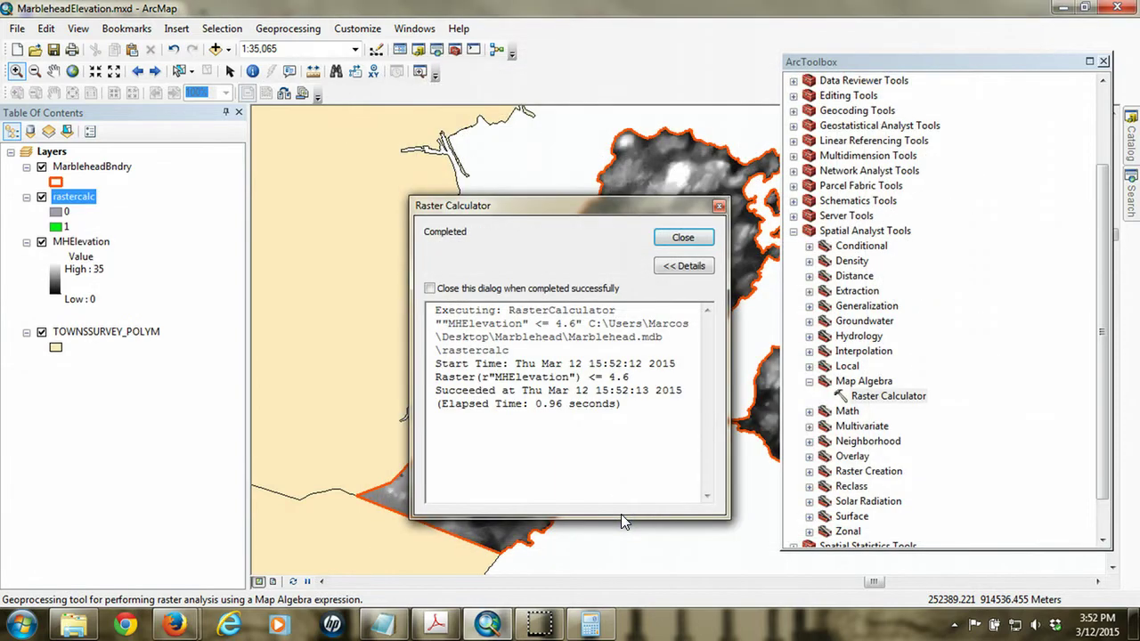
Close the Raster Calculator completion report to show rastercalc's green low-lying areas
{"action": "left_click", "coordinate": [702, 241]}
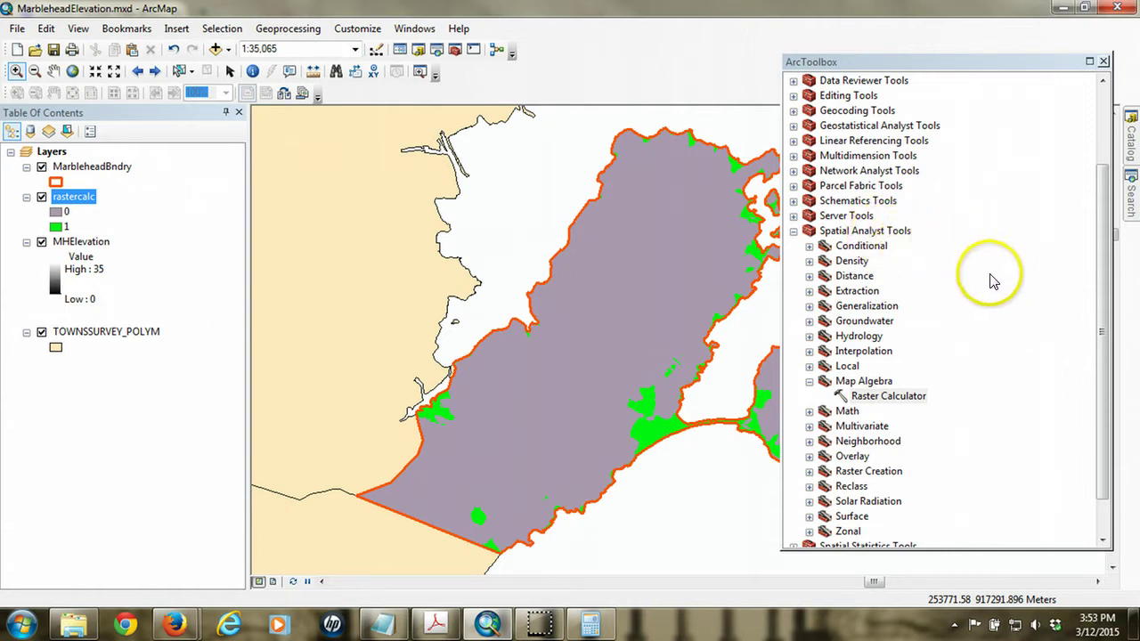
Open the Reclassify tool from the Spatial Analyst Reclass toolset
{"action": "left_click", "coordinate": [809, 486]}
{"action": "left_click", "coordinate": [851, 441]}
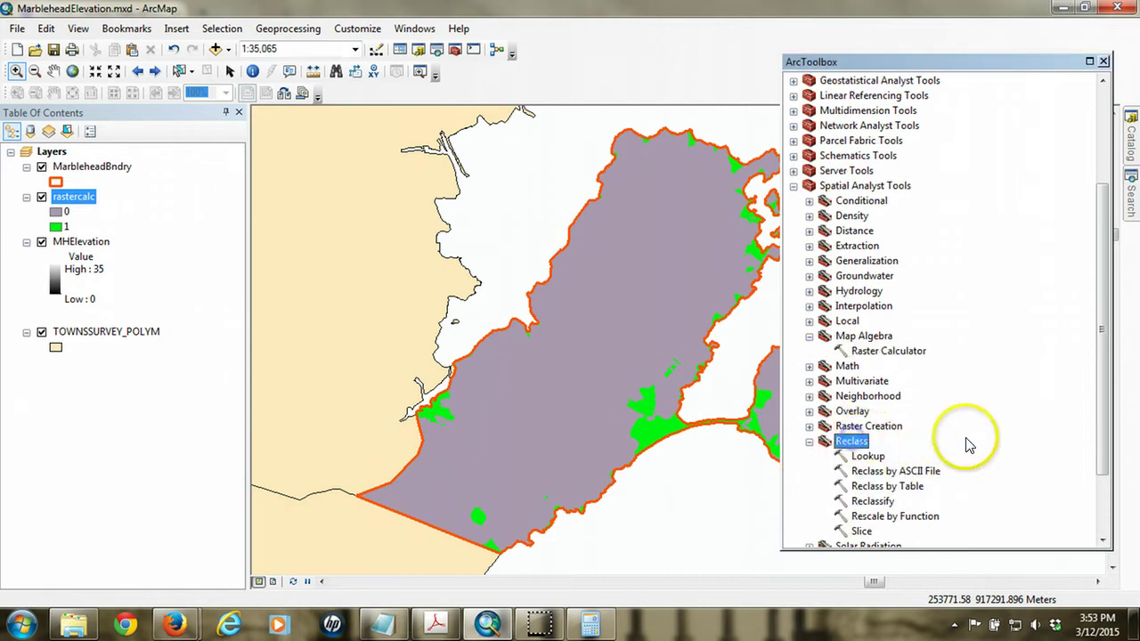
{"action": "scroll", "coordinate": [978, 439], "scroll_direction": "down", "scroll_amount": 2}
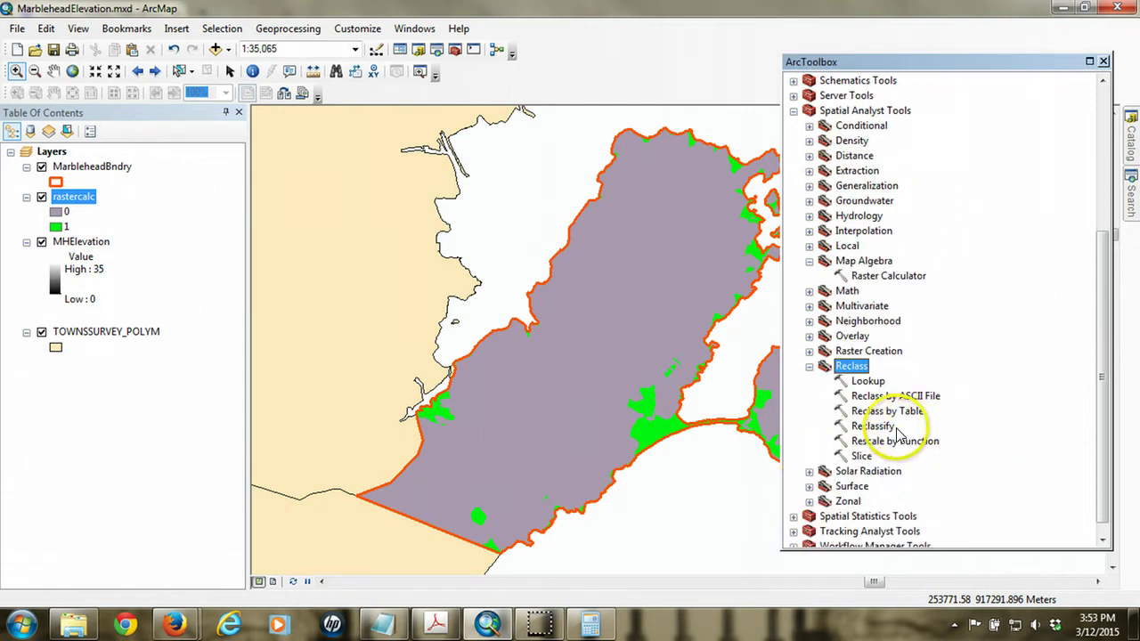
{"action": "left_click", "coordinate": [882, 428]}
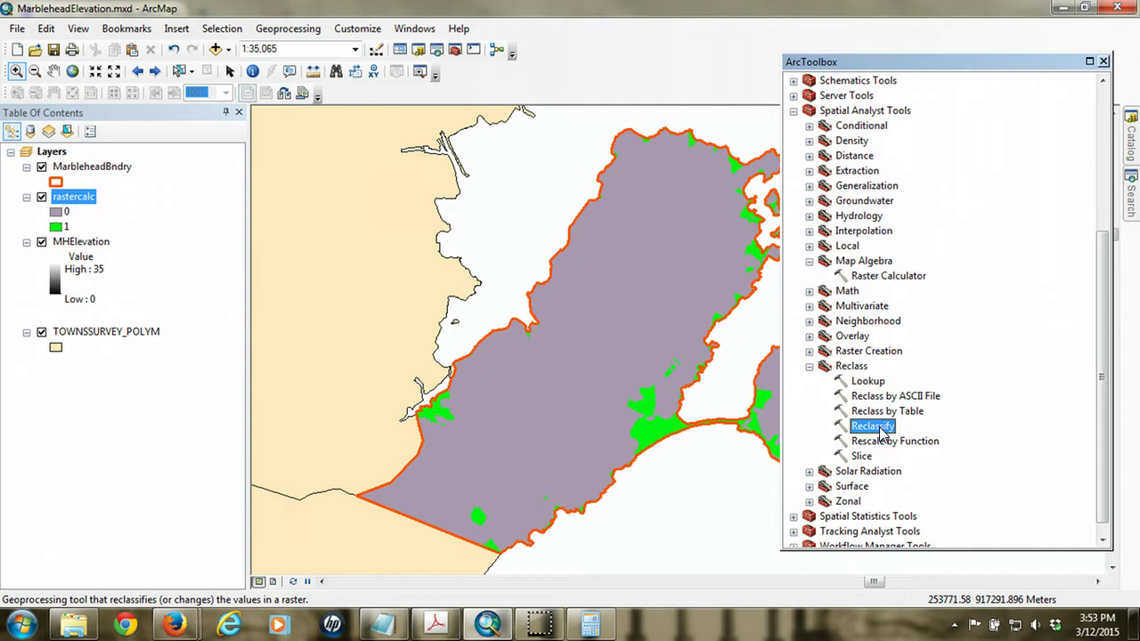
{"action": "double_click", "coordinate": [882, 428]}
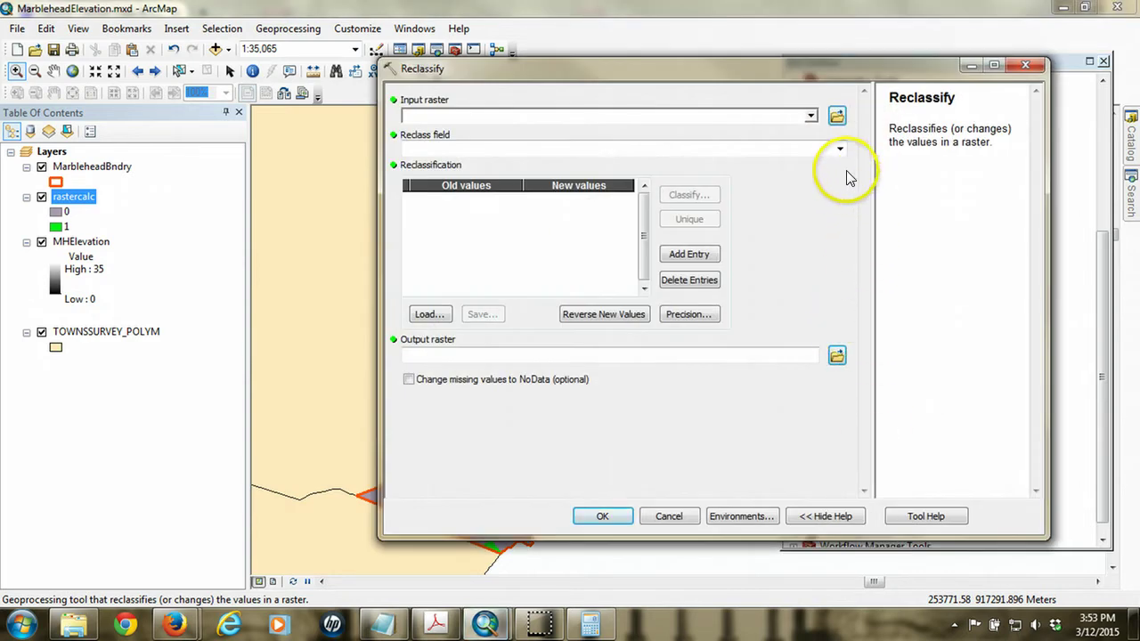
Reclassify rastercalc with 0 as NoData into output Reclass_rast1
{"action": "left_click", "coordinate": [810, 119]}
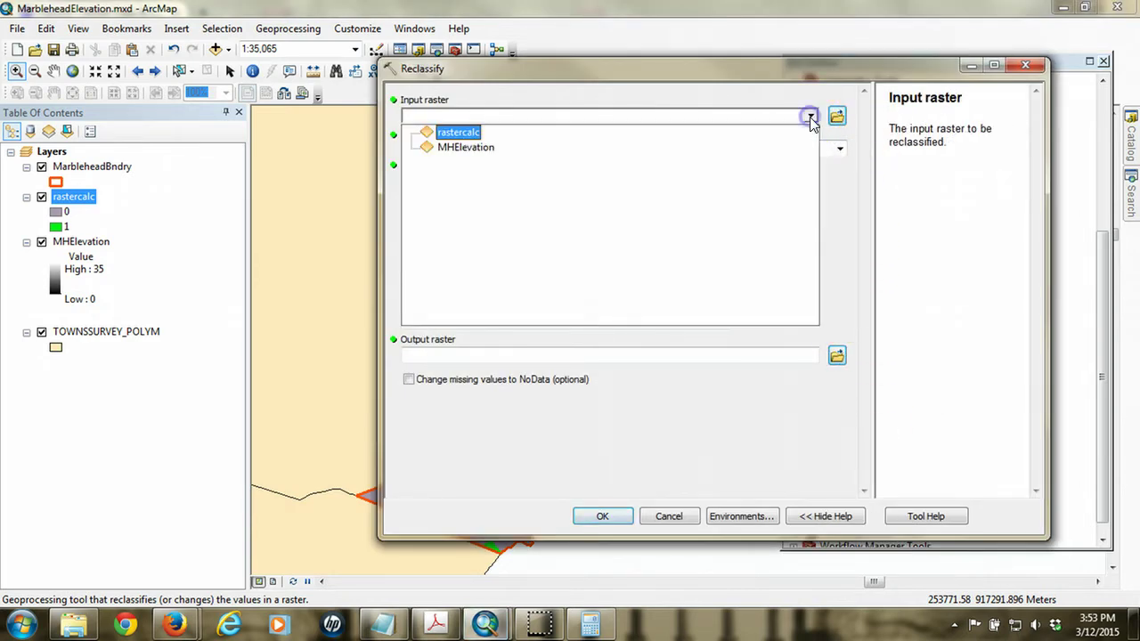
{"action": "left_click", "coordinate": [459, 133]}
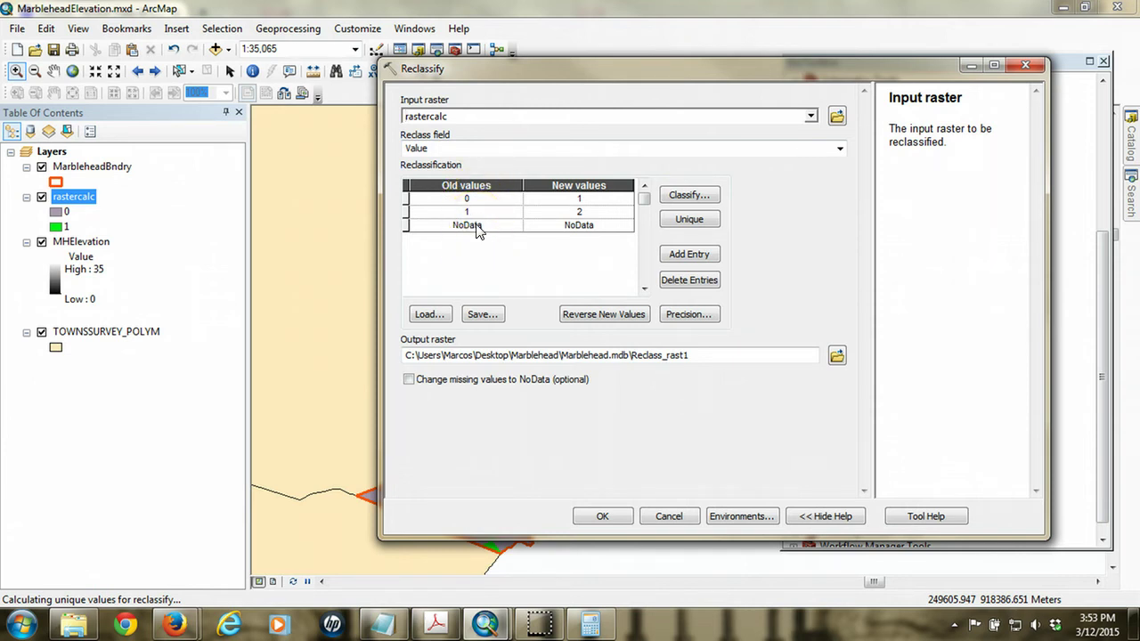
{"action": "left_click", "coordinate": [585, 201]}
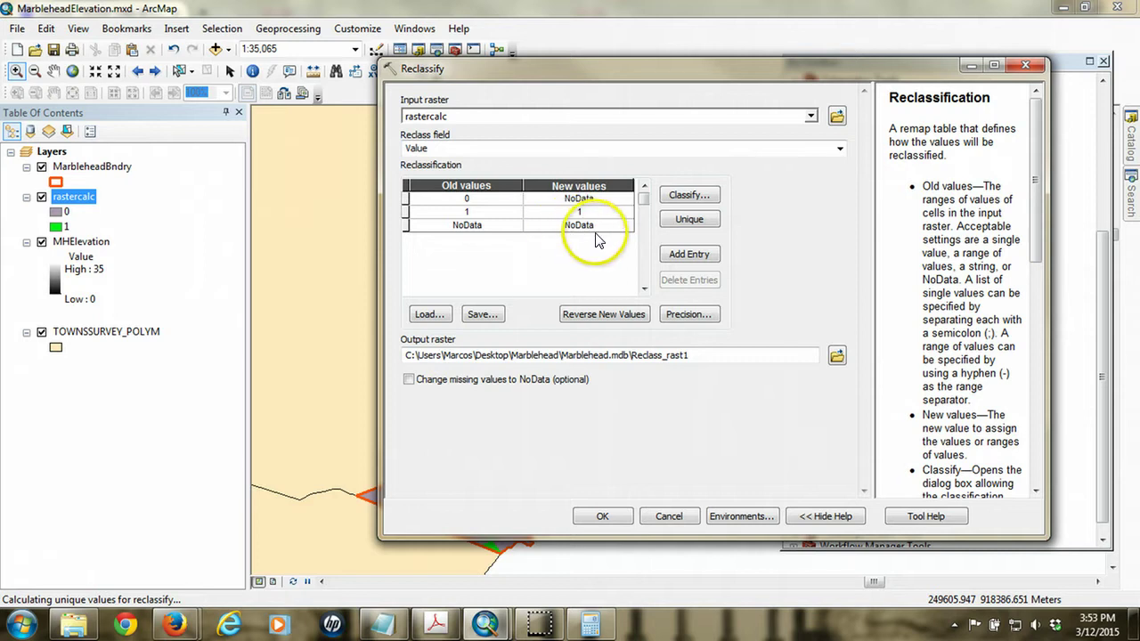
{"action": "key", "text": "Tab"}
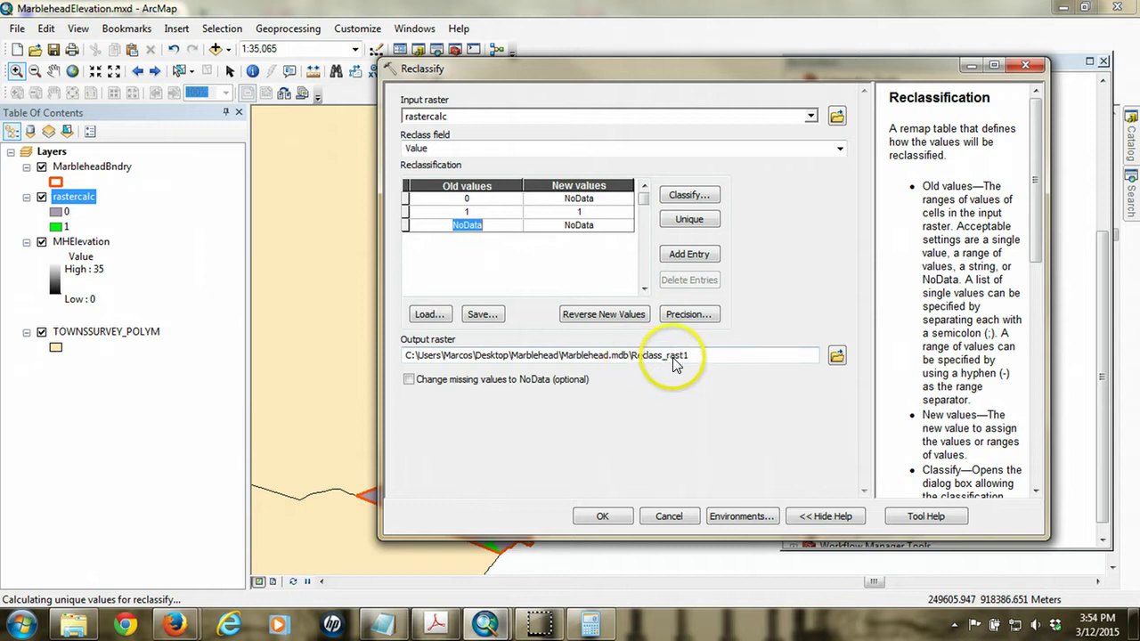
{"action": "key", "text": "BackSpace"}
{"action": "type", "text": "1"}
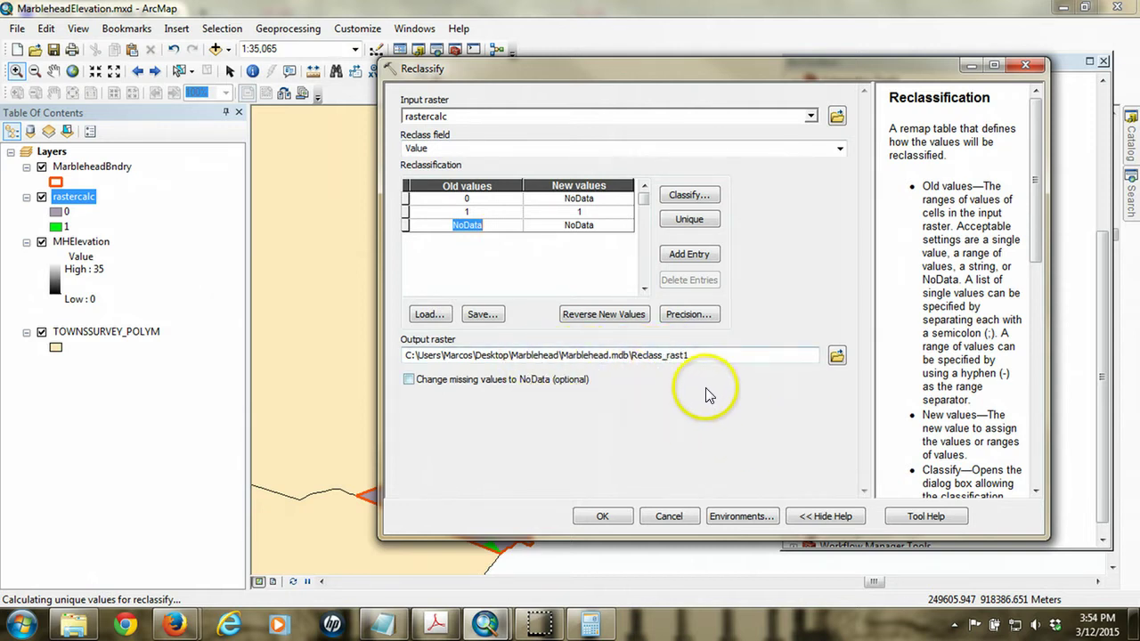
{"action": "left_click", "coordinate": [605, 514]}
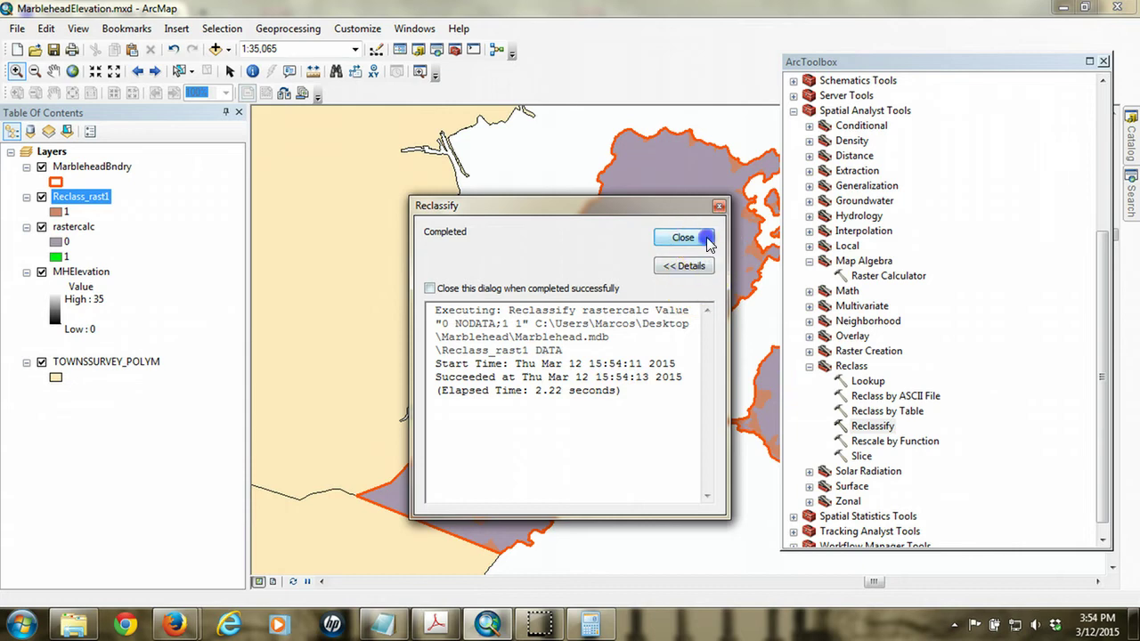
Dismiss the Reclassify report and hide the rastercalc layer
{"action": "left_click", "coordinate": [693, 236]}
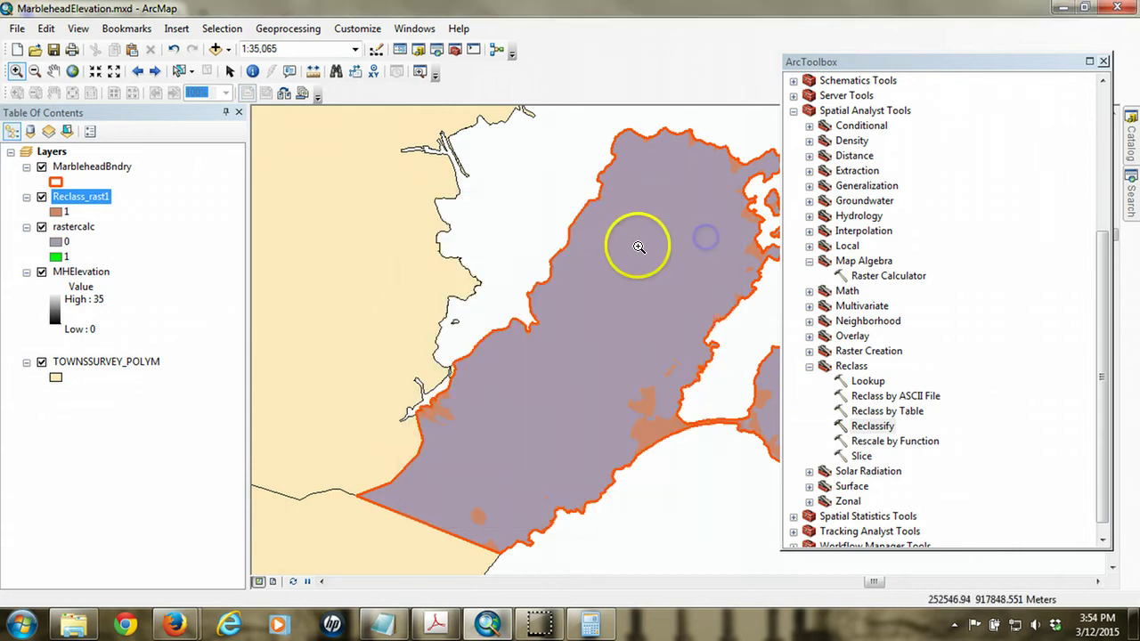
{"action": "left_click", "coordinate": [42, 227]}
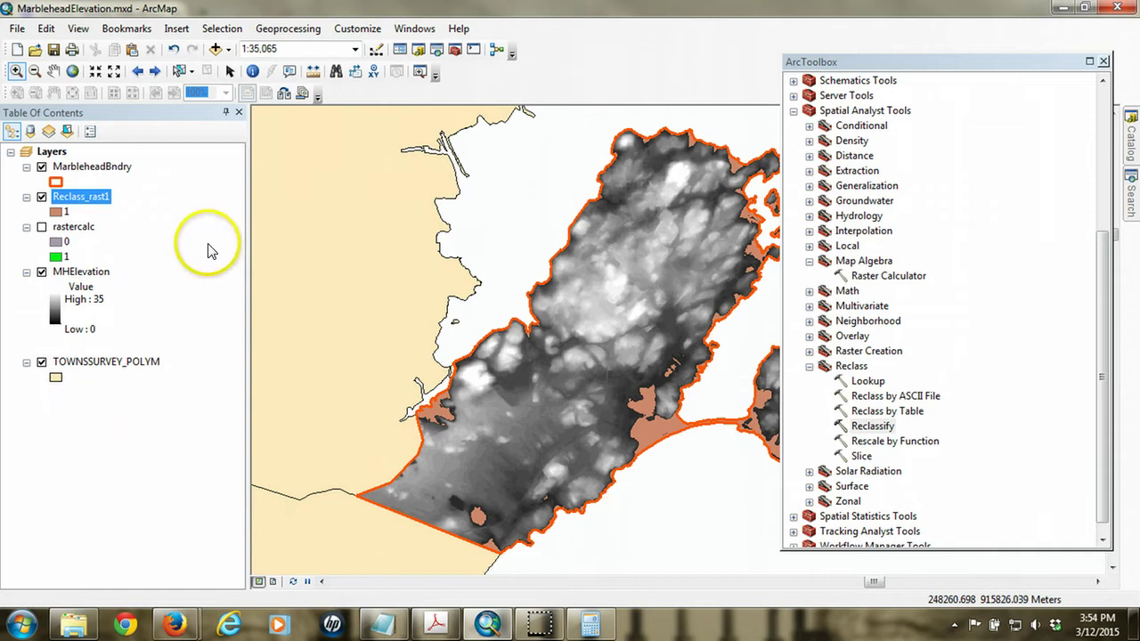
{"action": "right_click", "coordinate": [105, 203]}
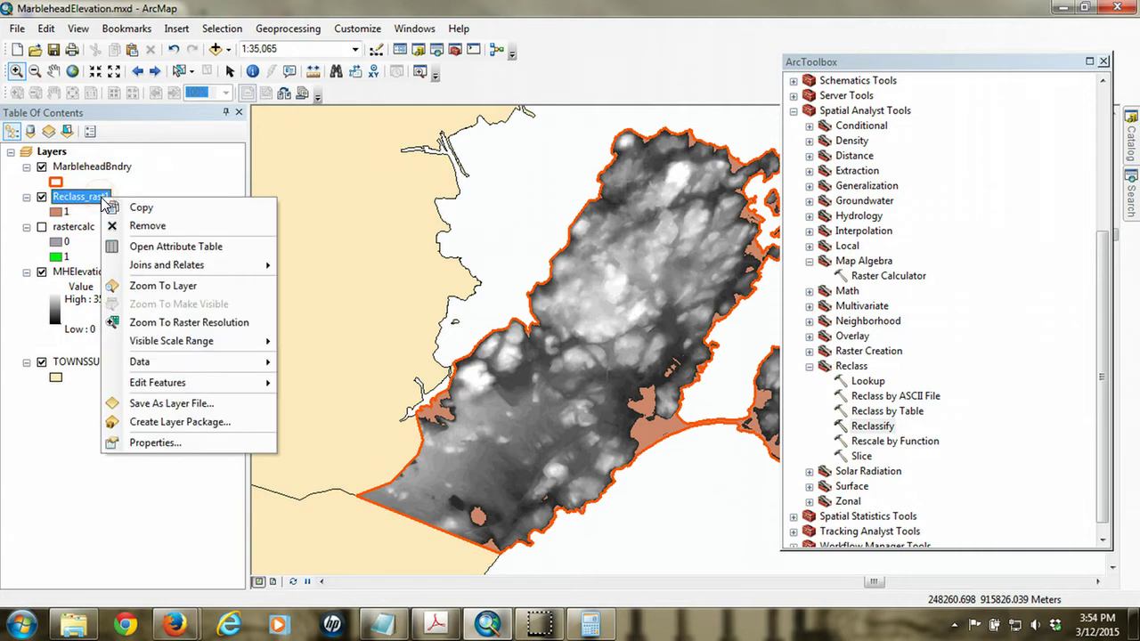
{"action": "left_click", "coordinate": [169, 247]}
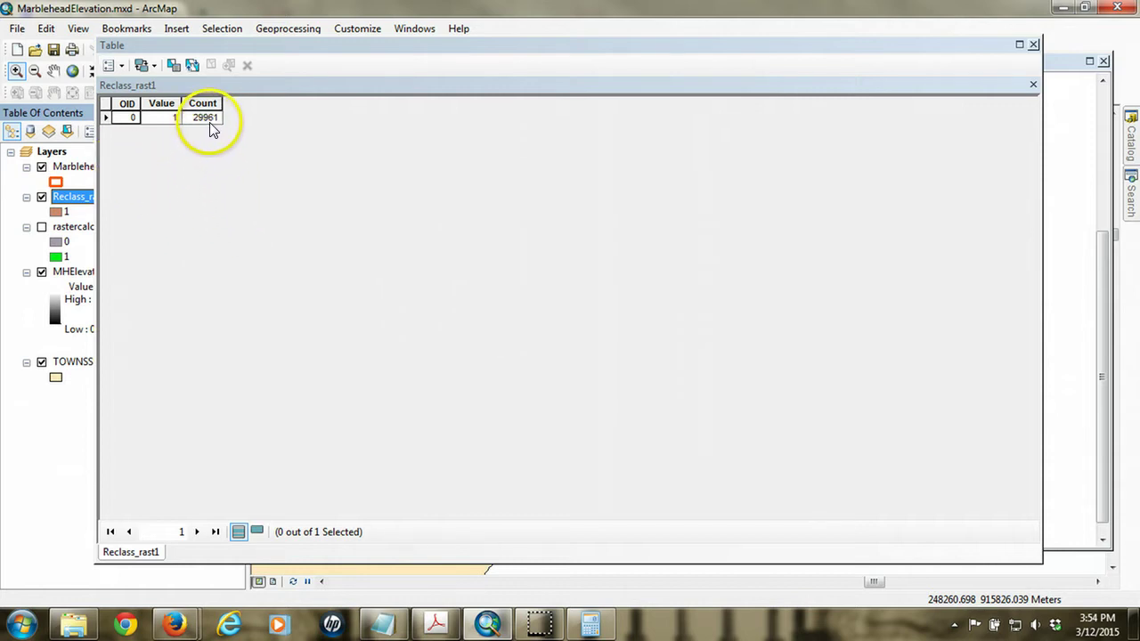
{"action": "left_click", "coordinate": [169, 127]}
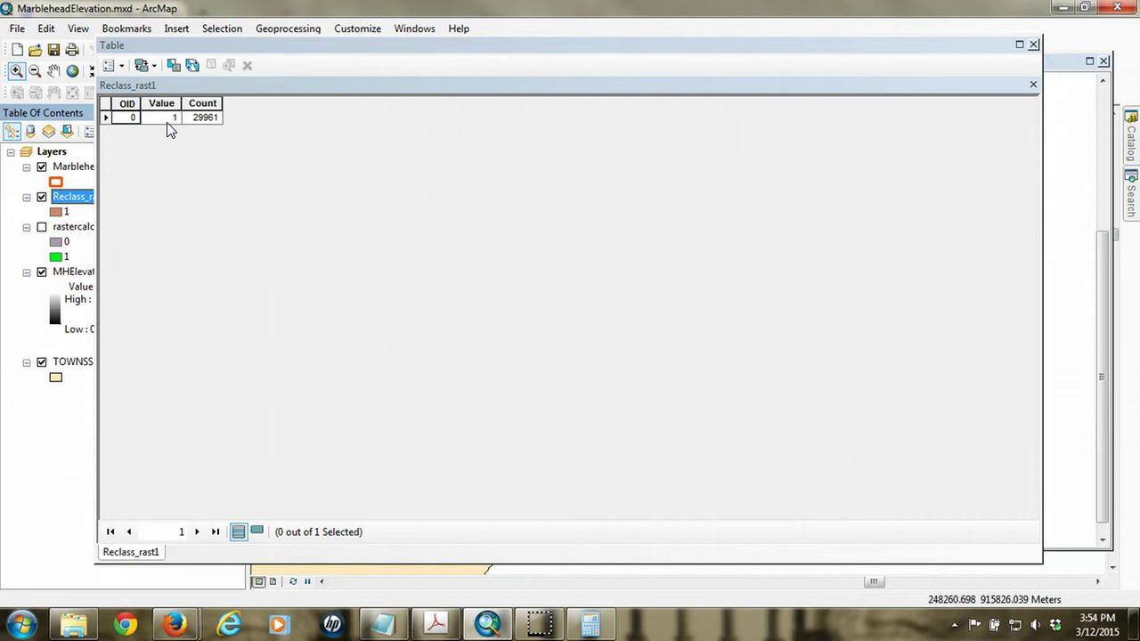
{"action": "left_click", "coordinate": [173, 128]}
{"action": "left_click", "coordinate": [198, 125]}
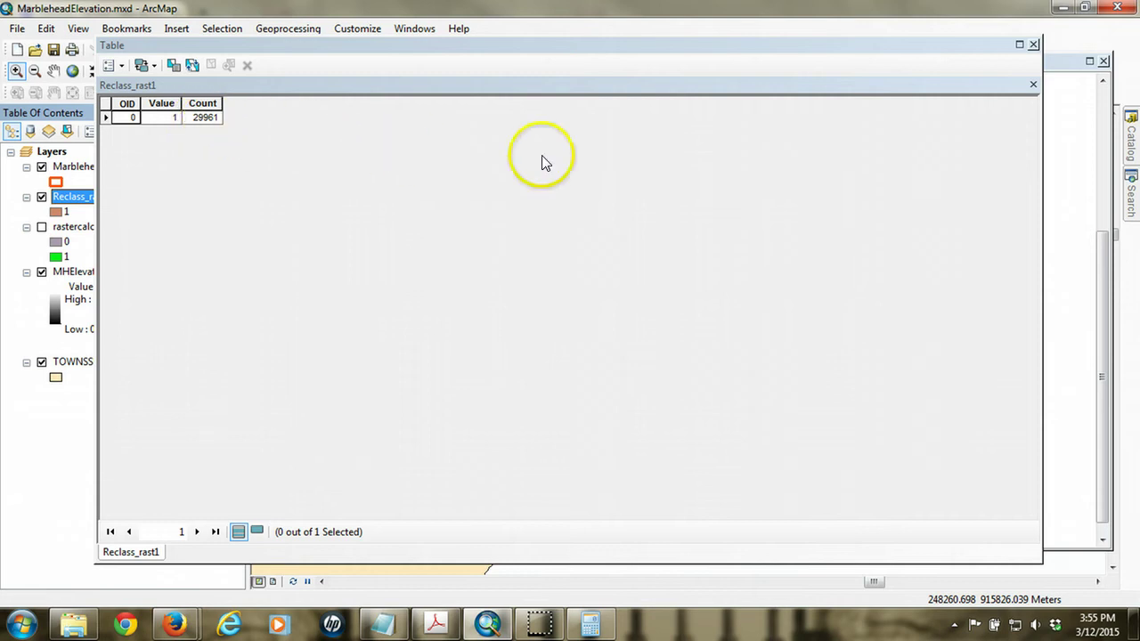
Verify Reclass_rast1 has 5 × 5 metre cells, then reopen its attribute table showing 29961
{"action": "left_click", "coordinate": [1032, 45]}
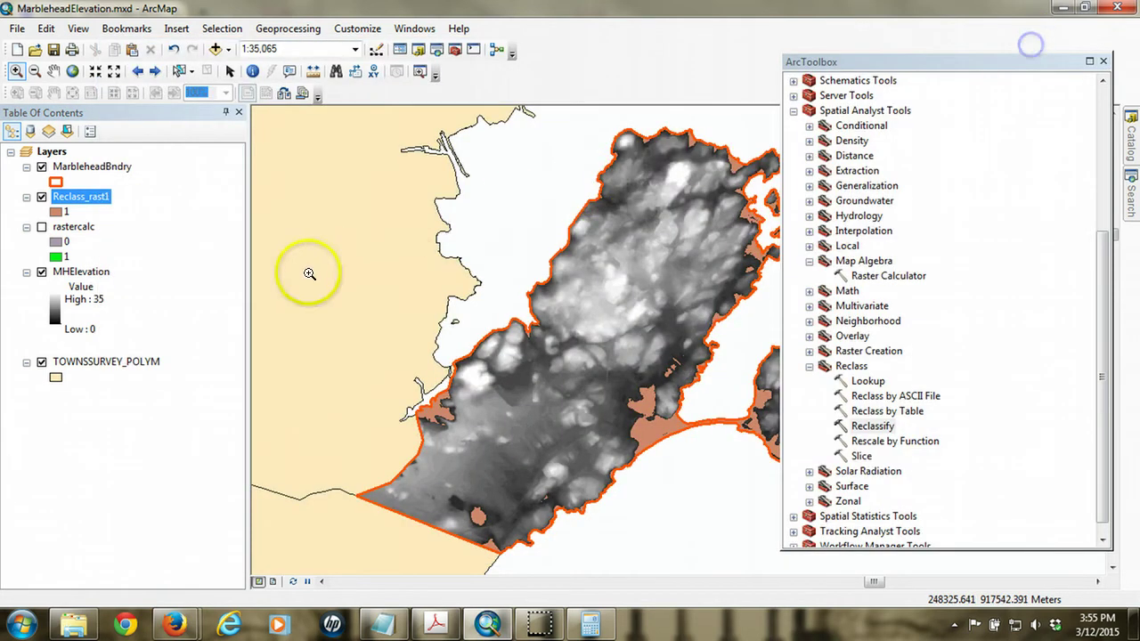
{"action": "right_click", "coordinate": [103, 201]}
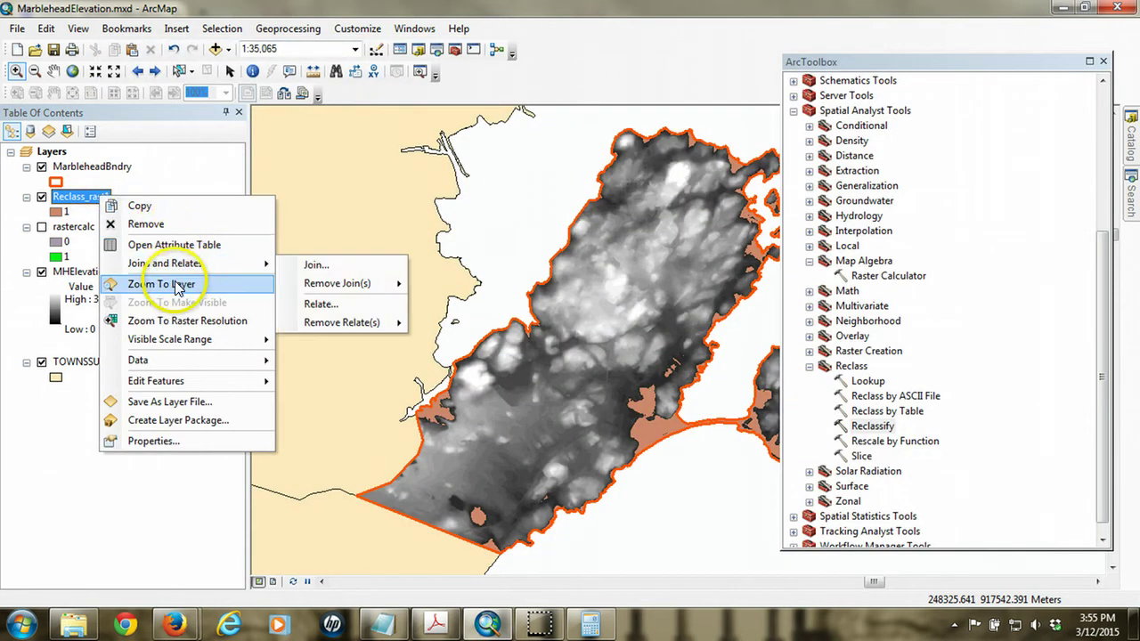
{"action": "left_click", "coordinate": [179, 441]}
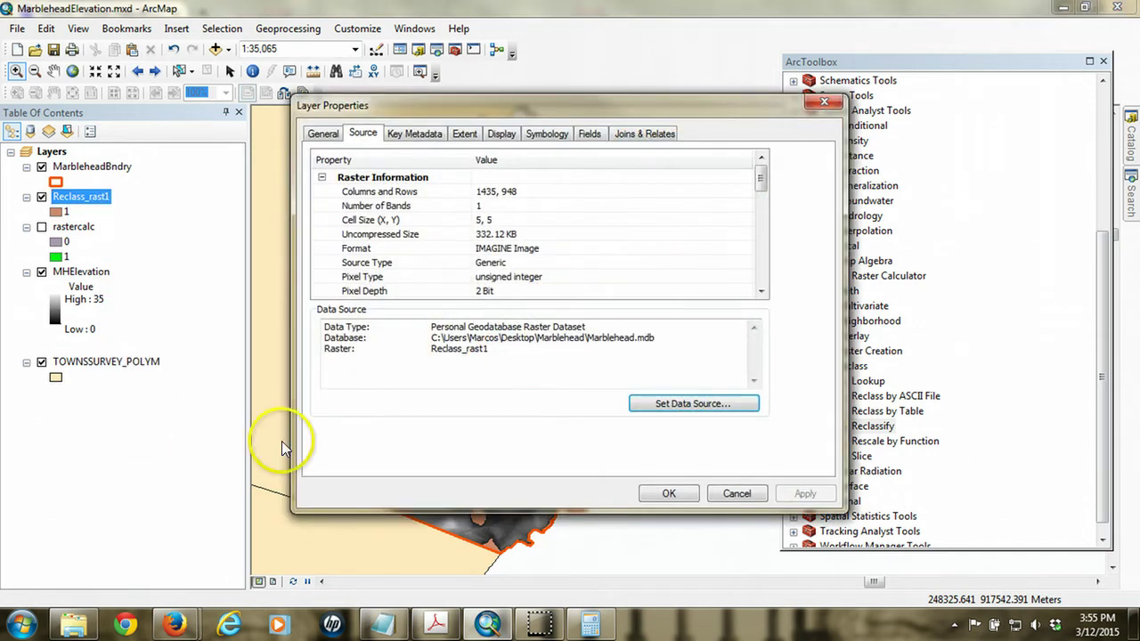
{"action": "left_click", "coordinate": [365, 220]}
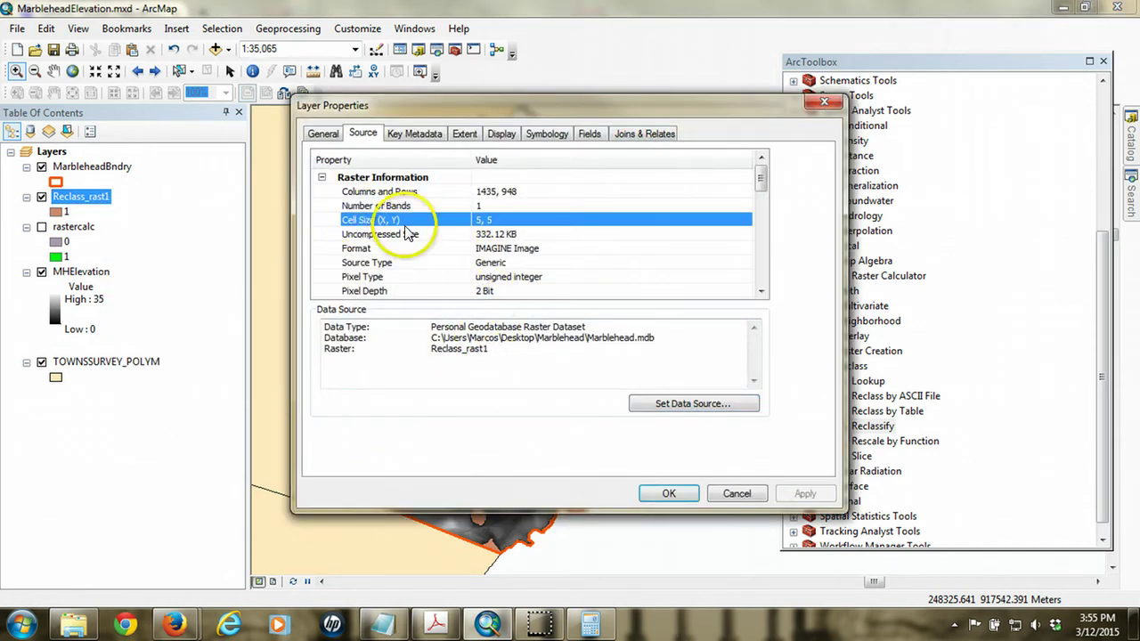
{"action": "left_click_drag", "start_coordinate": [762, 181], "coordinate": [774, 242]}
{"action": "left_click", "coordinate": [492, 205]}
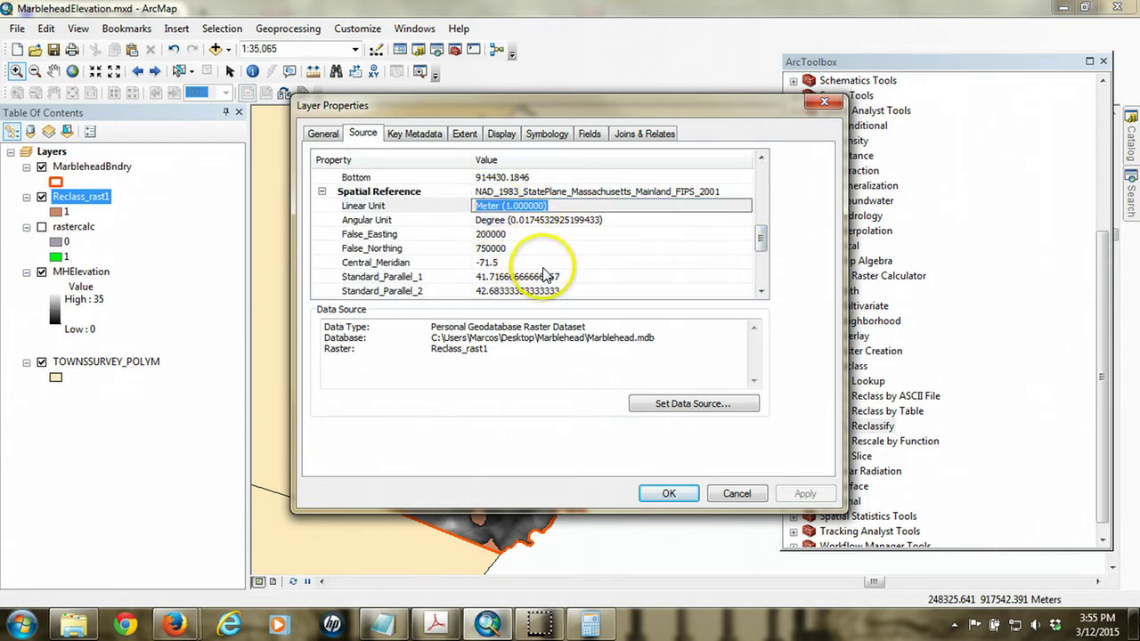
{"action": "left_click_drag", "start_coordinate": [764, 238], "coordinate": [764, 183]}
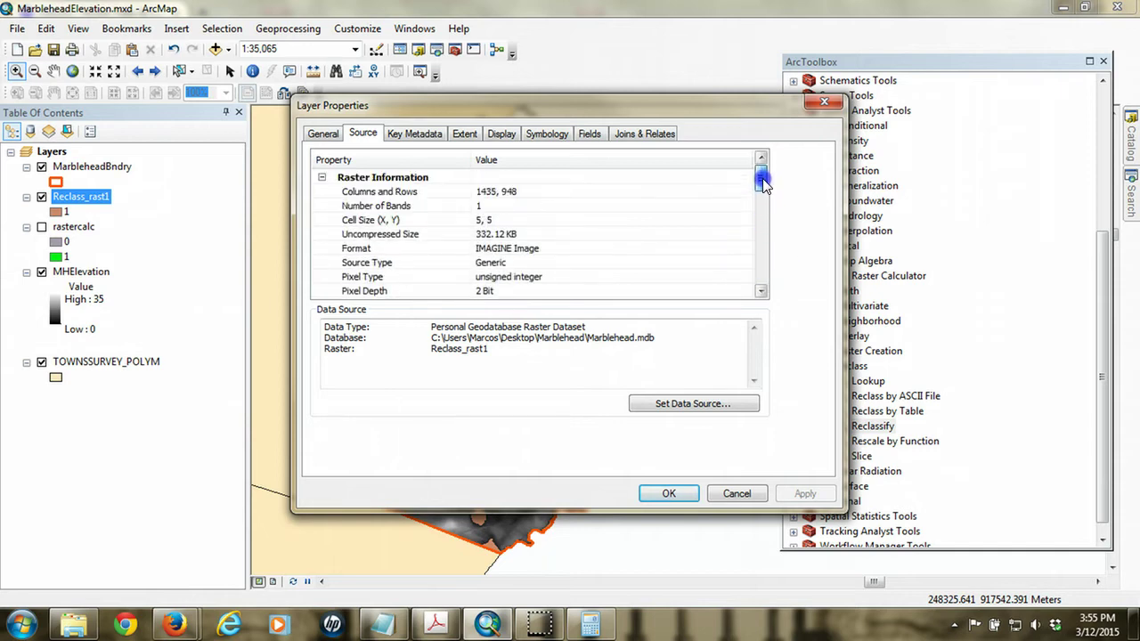
{"action": "left_click", "coordinate": [824, 101]}
{"action": "right_click", "coordinate": [87, 197]}
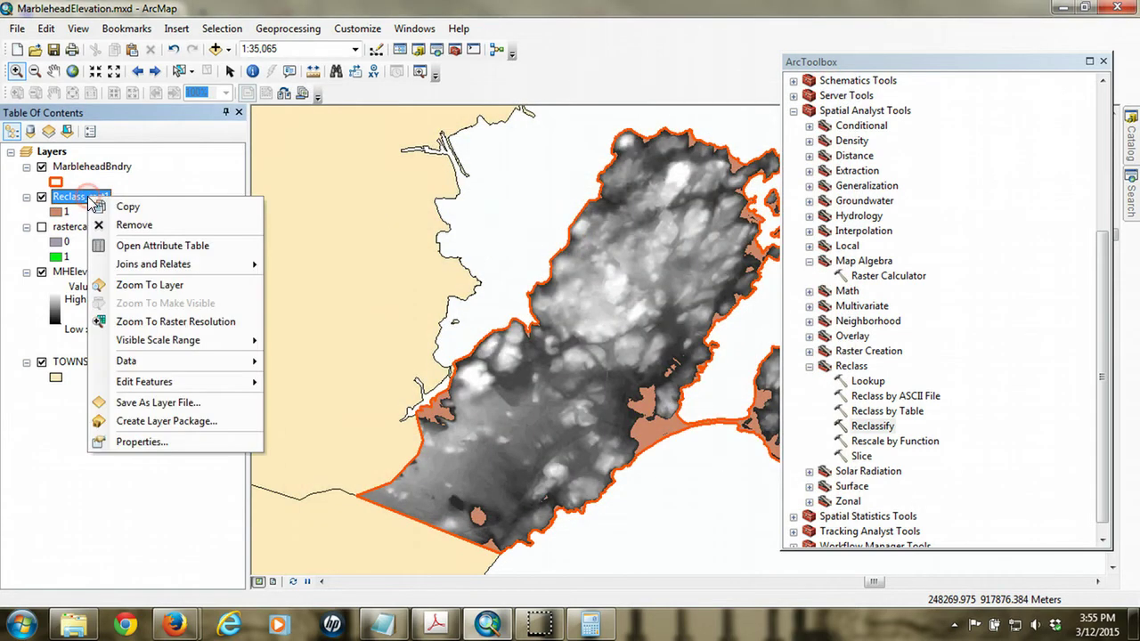
{"action": "left_click", "coordinate": [134, 242]}
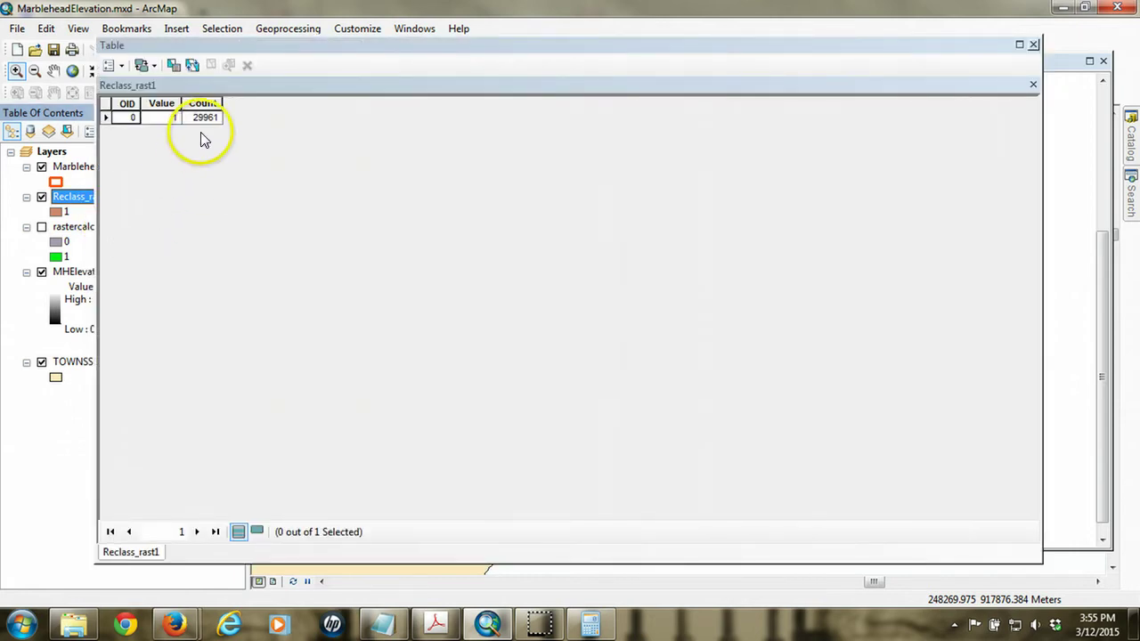
Multiply 29961 by 25 in Windows Calculator and store 749025 in memory
{"action": "left_click", "coordinate": [592, 624]}
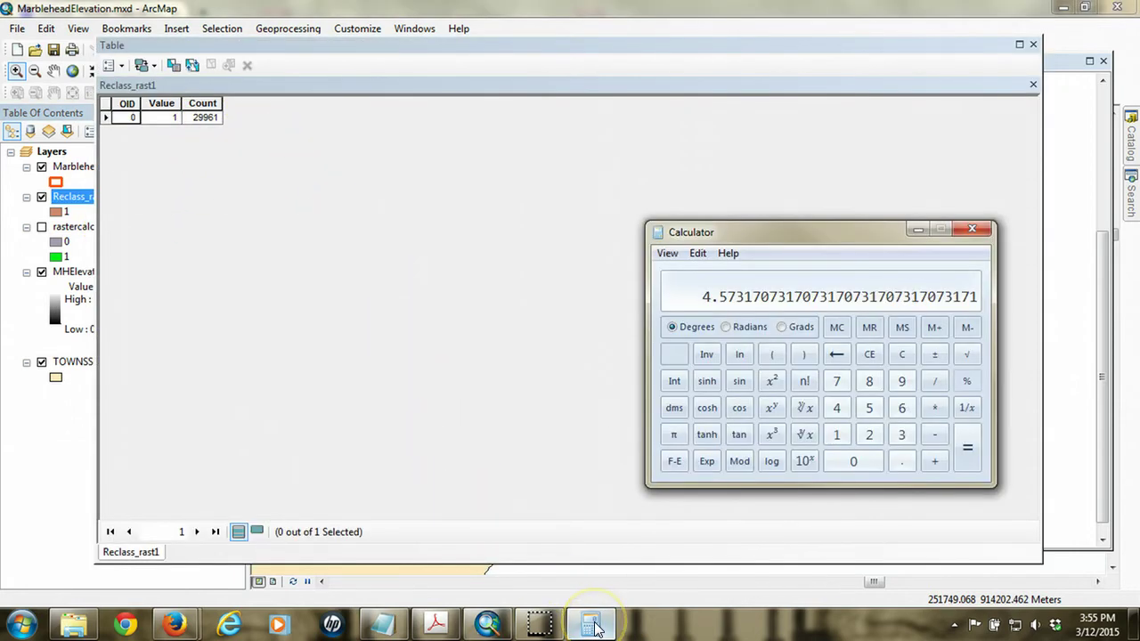
{"action": "key", "text": "Escape"}
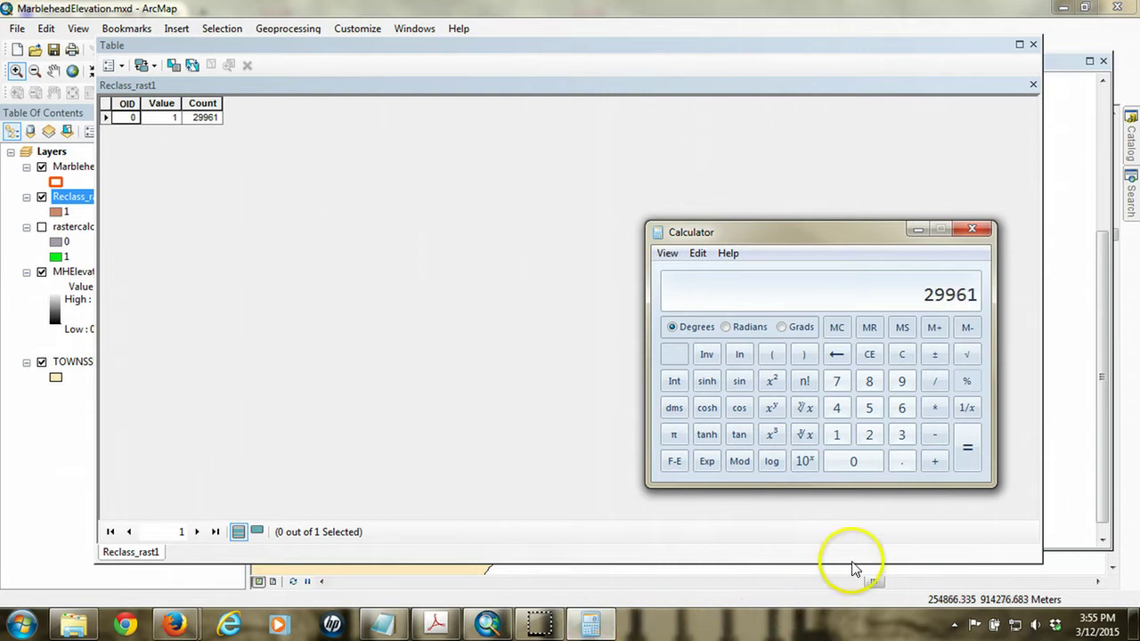
{"action": "left_click", "coordinate": [934, 408]}
{"action": "type", "text": "25"}
{"action": "left_click", "coordinate": [961, 450]}
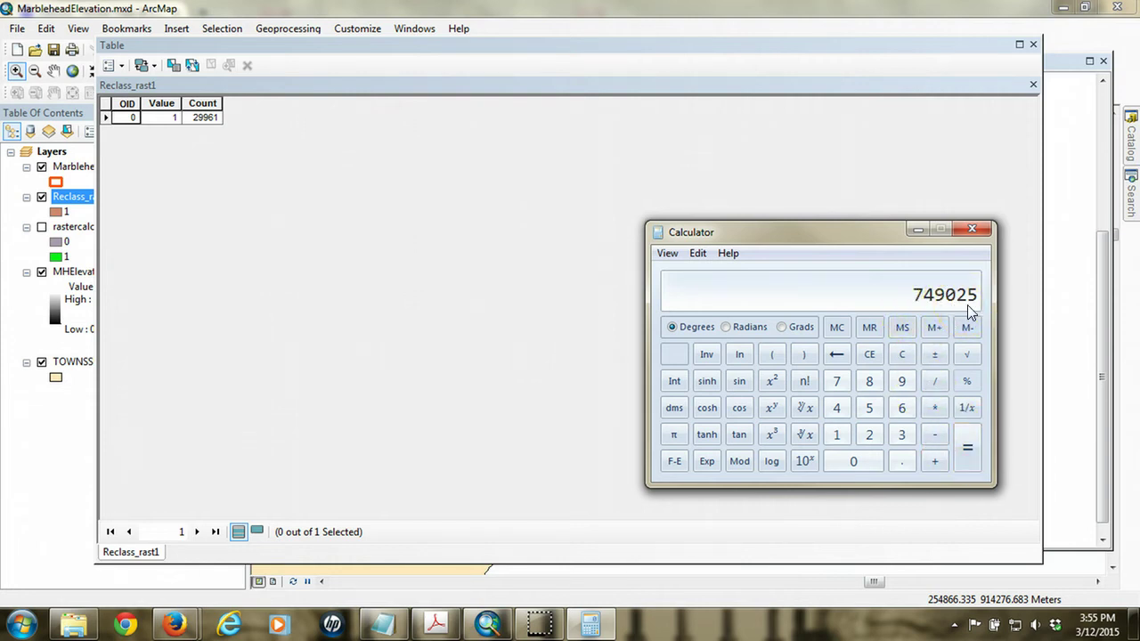
{"action": "left_click", "coordinate": [904, 326]}
Close Windows Calculator and the Reclass_rast1 attribute table
{"action": "left_click", "coordinate": [985, 233]}
{"action": "left_click", "coordinate": [1033, 43]}
{"action": "left_click", "coordinate": [980, 375]}
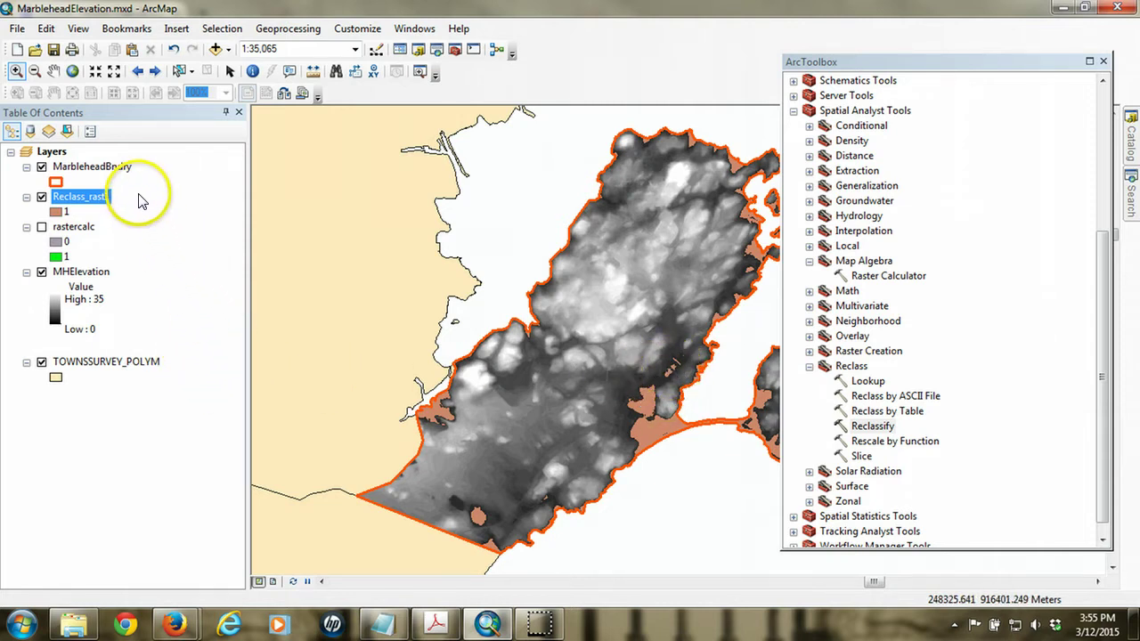
{"action": "right_click", "coordinate": [116, 168]}
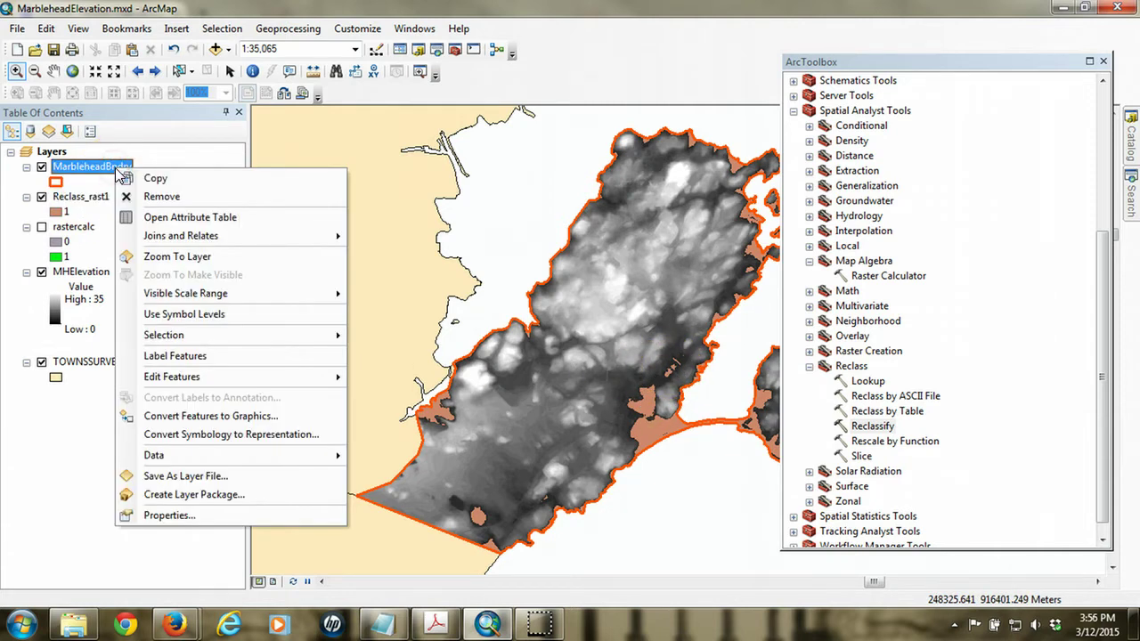
{"action": "left_click", "coordinate": [169, 218]}
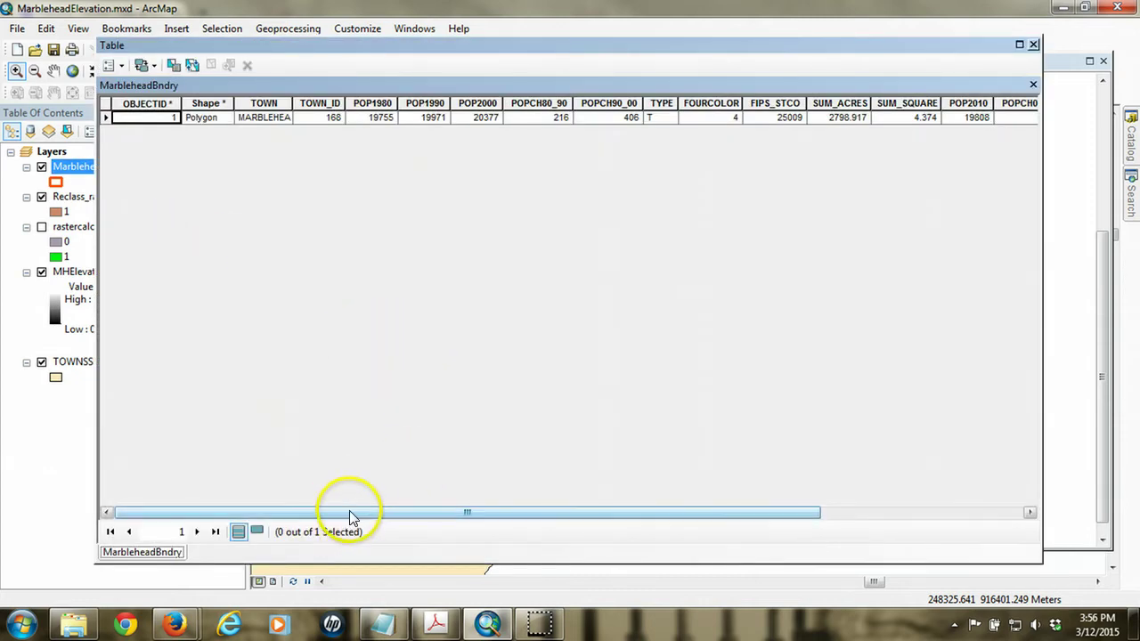
{"action": "left_click_drag", "start_coordinate": [350, 512], "coordinate": [554, 527]}
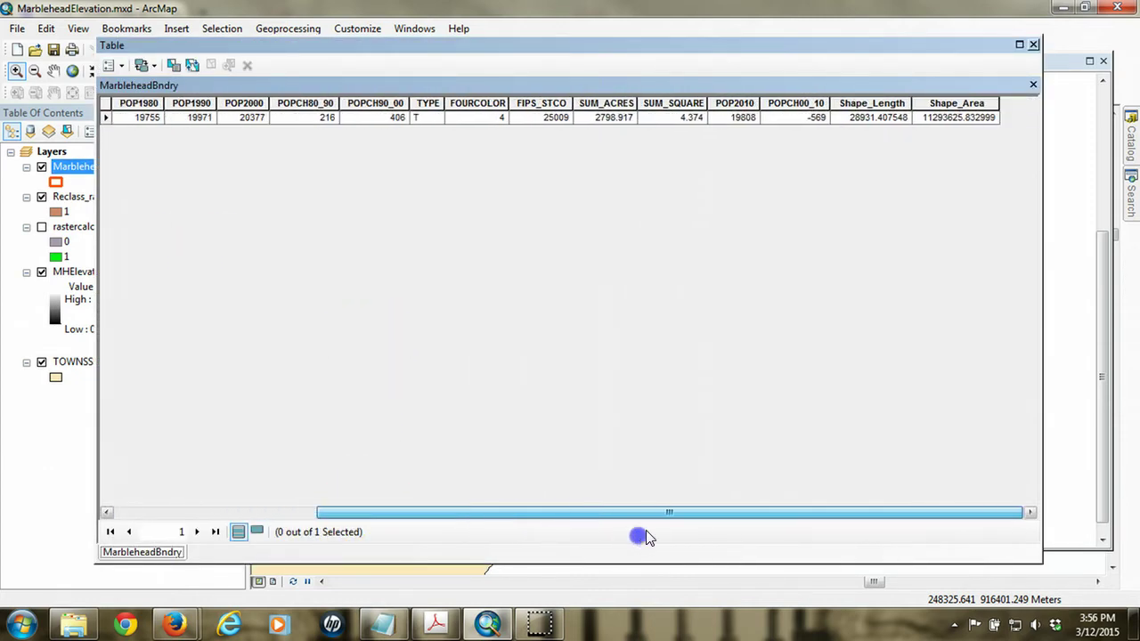
{"action": "left_click", "coordinate": [980, 103]}
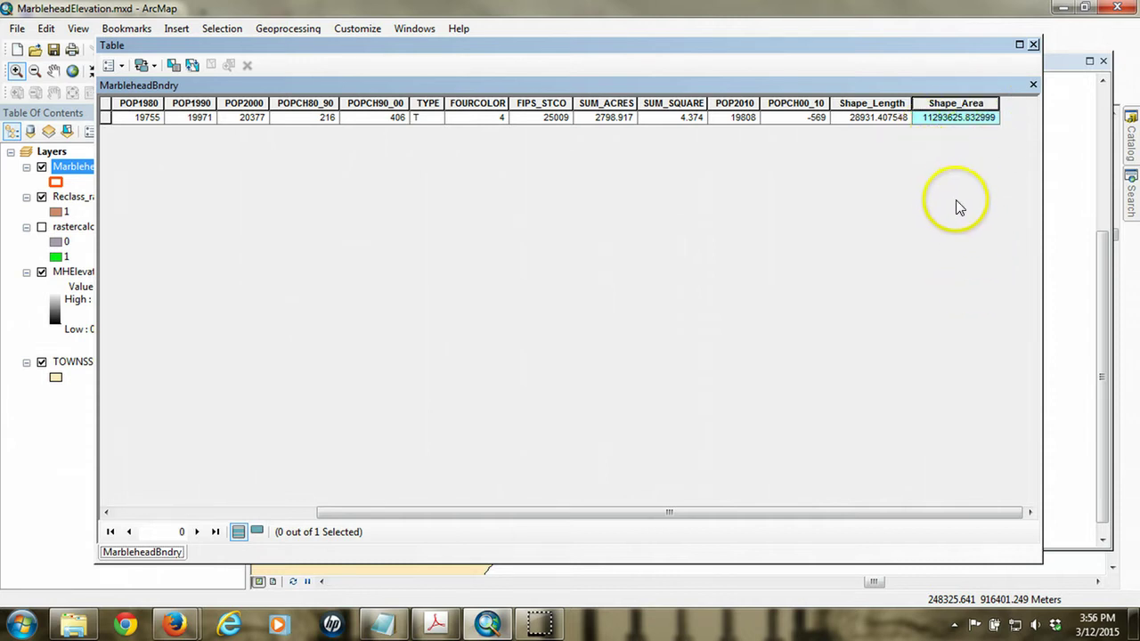
{"action": "left_click", "coordinate": [1033, 45]}
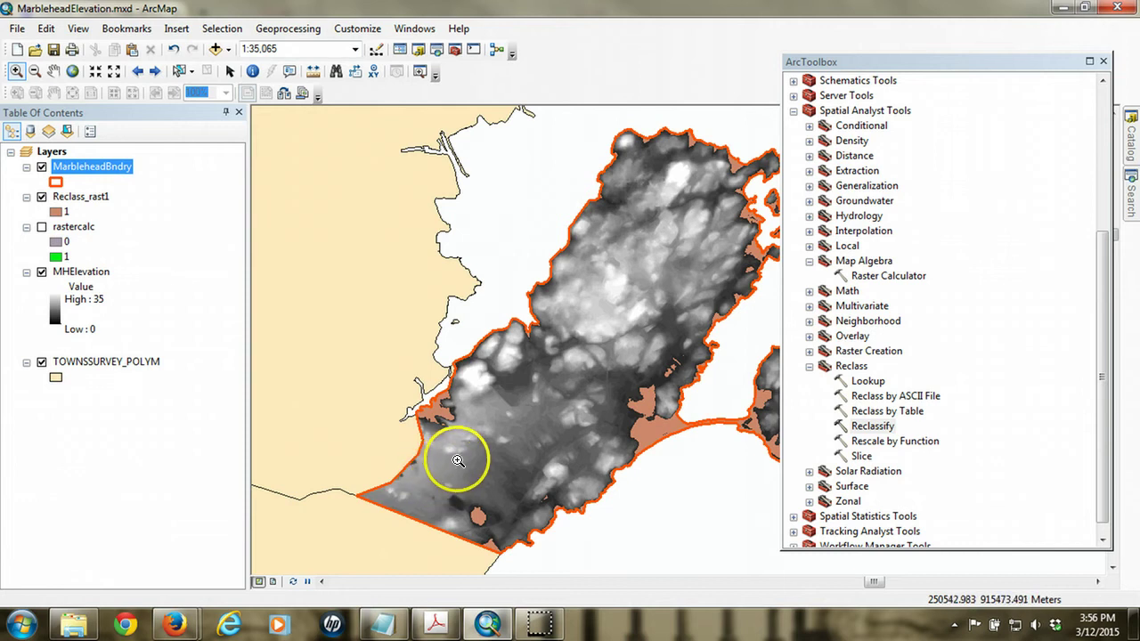
{"action": "left_click", "coordinate": [598, 567]}
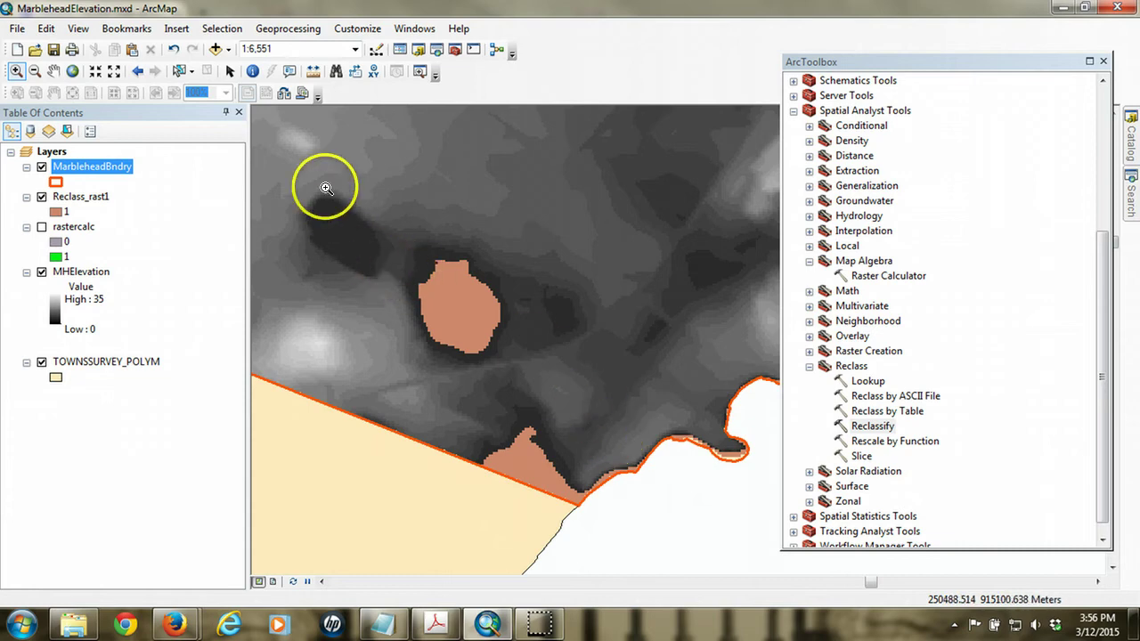
{"action": "left_click", "coordinate": [138, 73]}
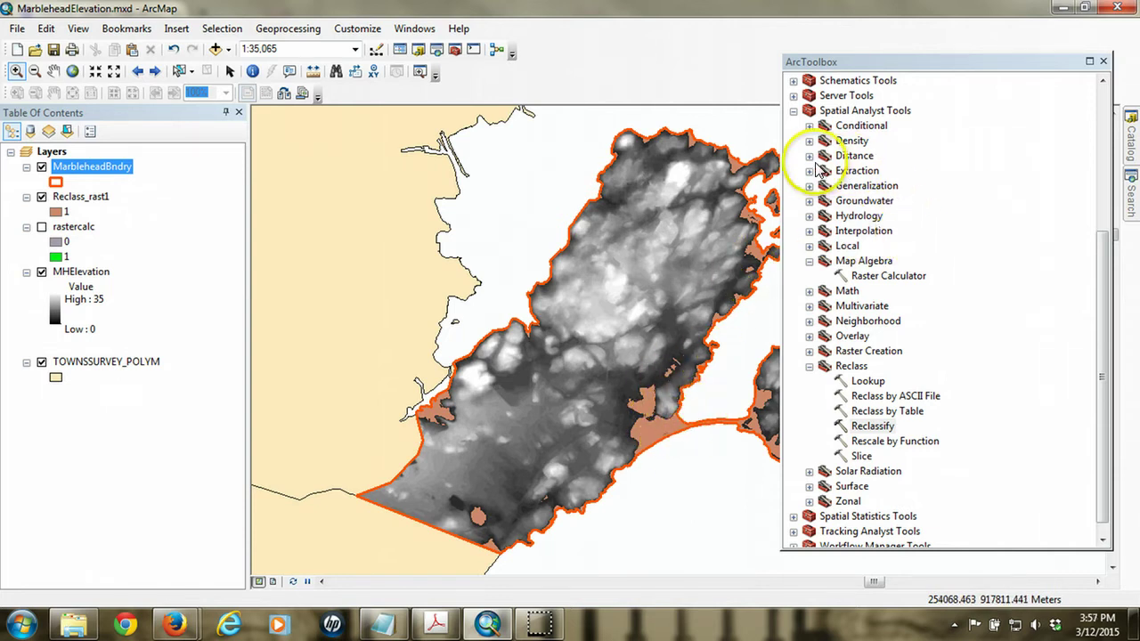
Run Conversion Tools > From Raster > Raster to Polygon on Reclass_rast1, creating RasterT_Reclass1
{"action": "left_click", "coordinate": [794, 112]}
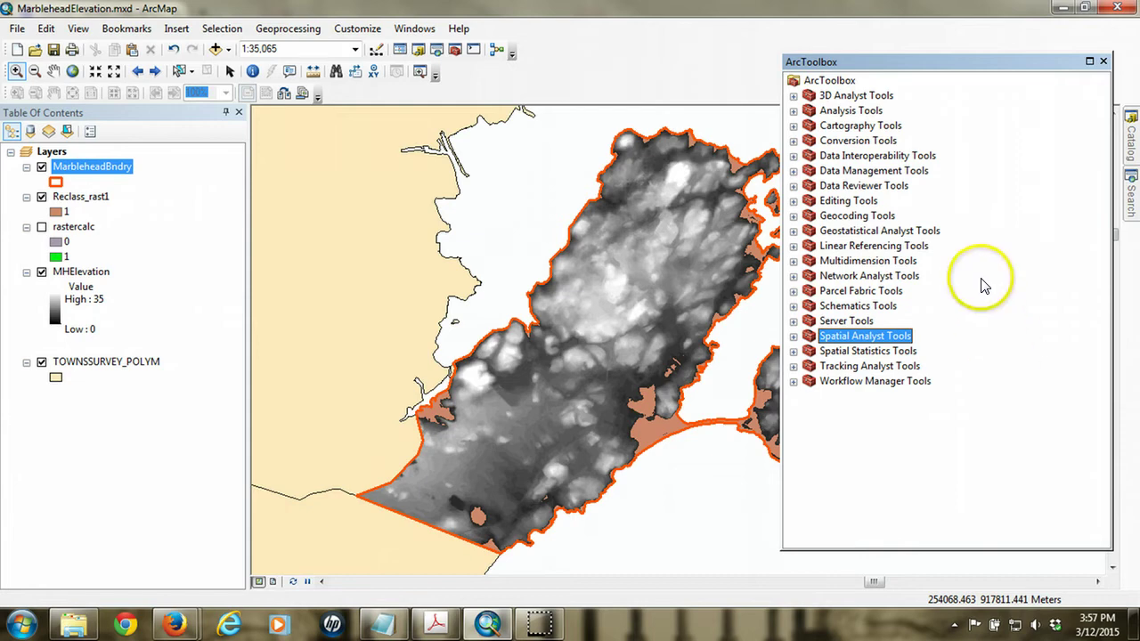
{"action": "left_click", "coordinate": [794, 141]}
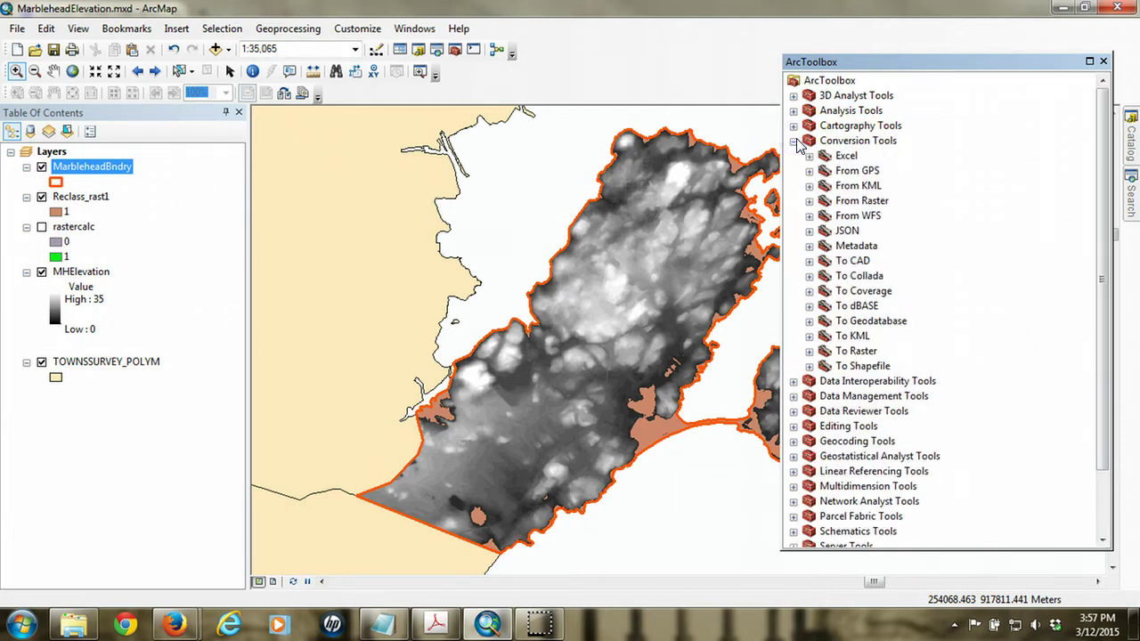
{"action": "left_click", "coordinate": [809, 203]}
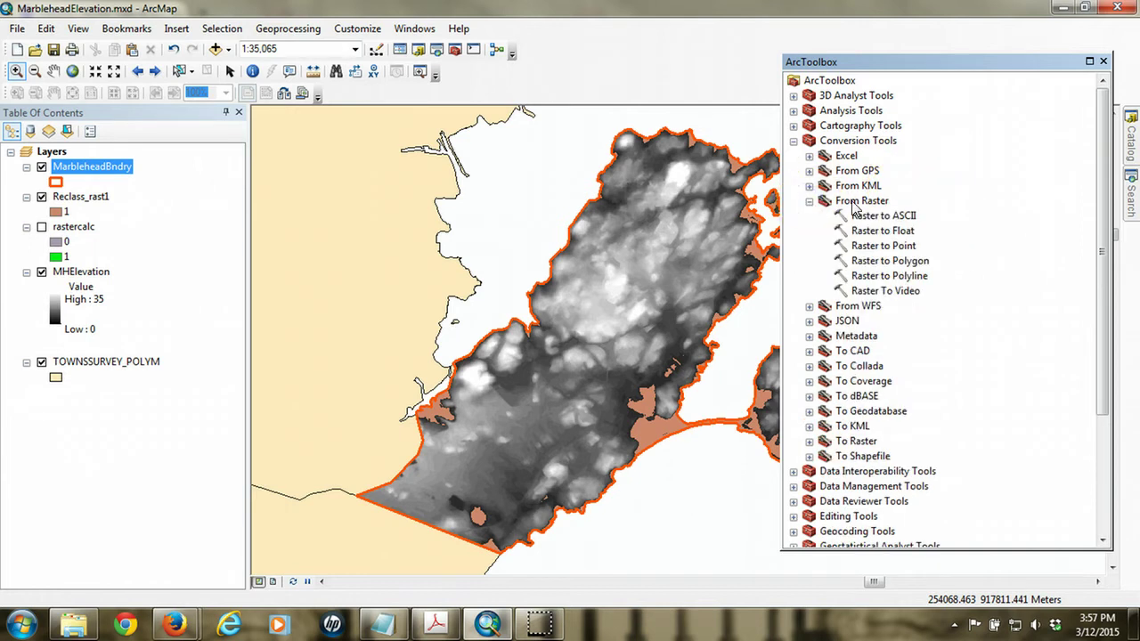
{"action": "left_click", "coordinate": [891, 261]}
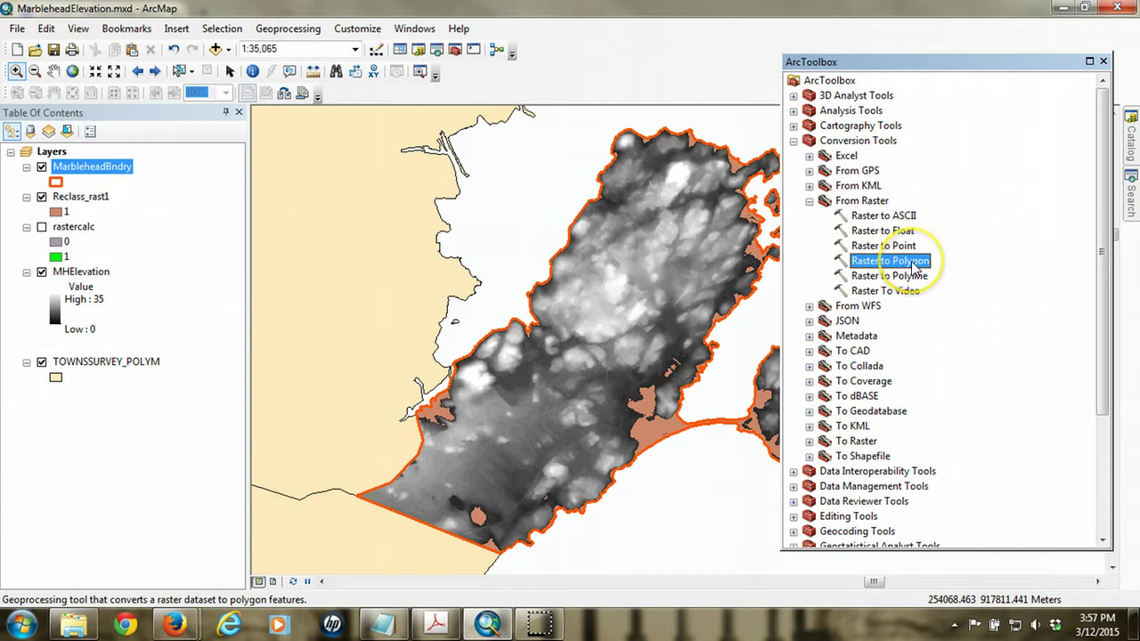
{"action": "double_click", "coordinate": [895, 261]}
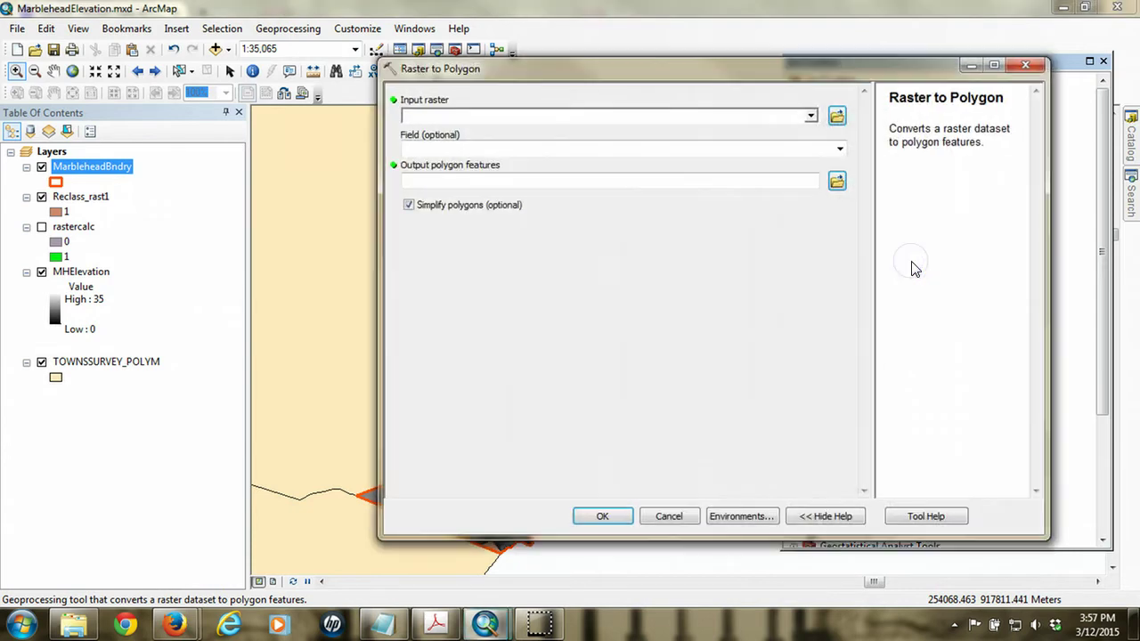
{"action": "left_click", "coordinate": [810, 117]}
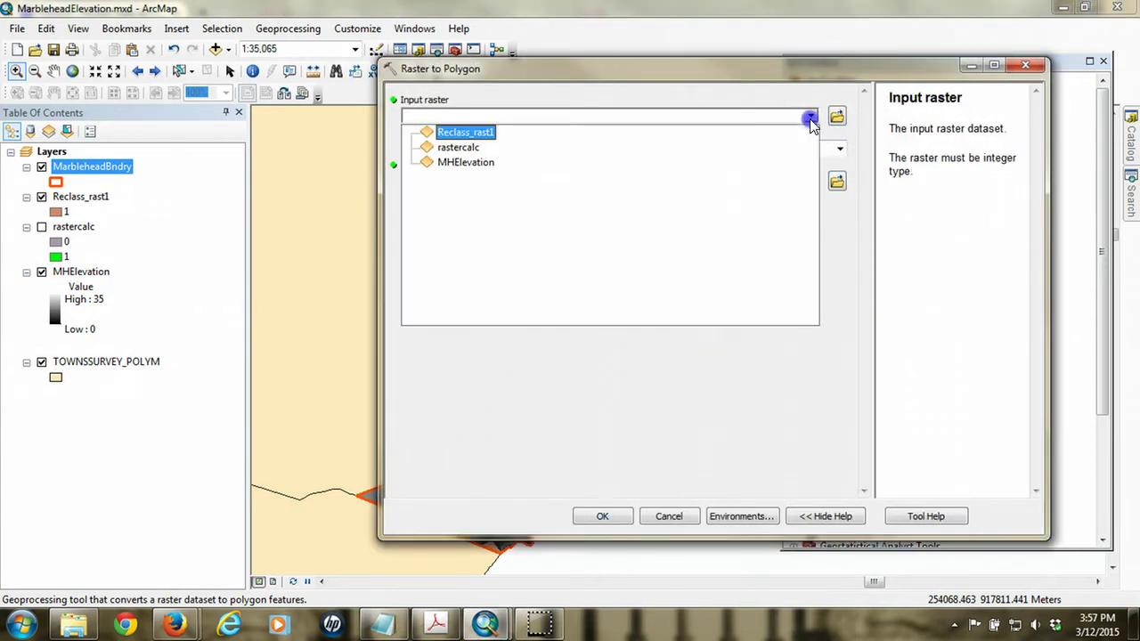
{"action": "left_click", "coordinate": [465, 131]}
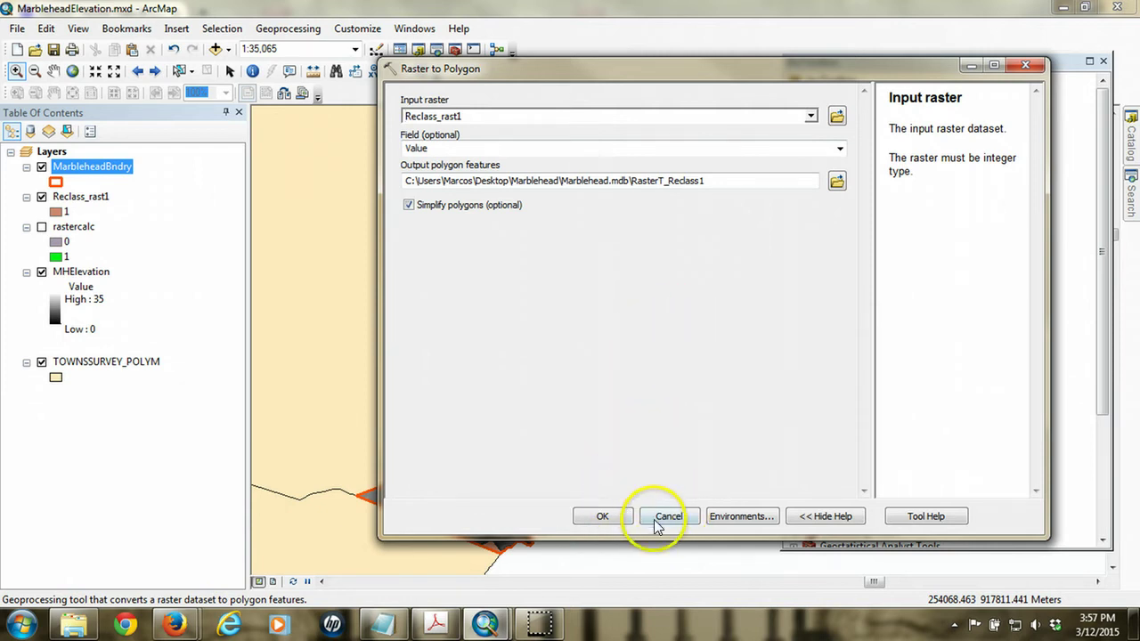
{"action": "left_click", "coordinate": [605, 516]}
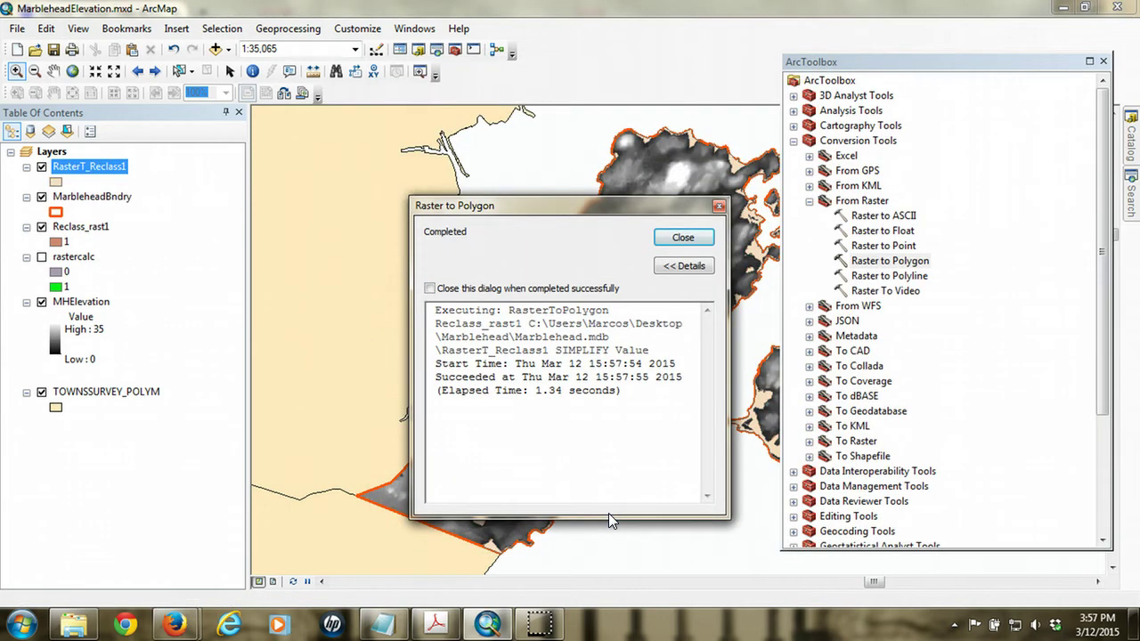
Hide Reclass_rast1 and fill the RasterT_Reclass1 polygons with the yellow Sun symbol
{"action": "left_click", "coordinate": [693, 237]}
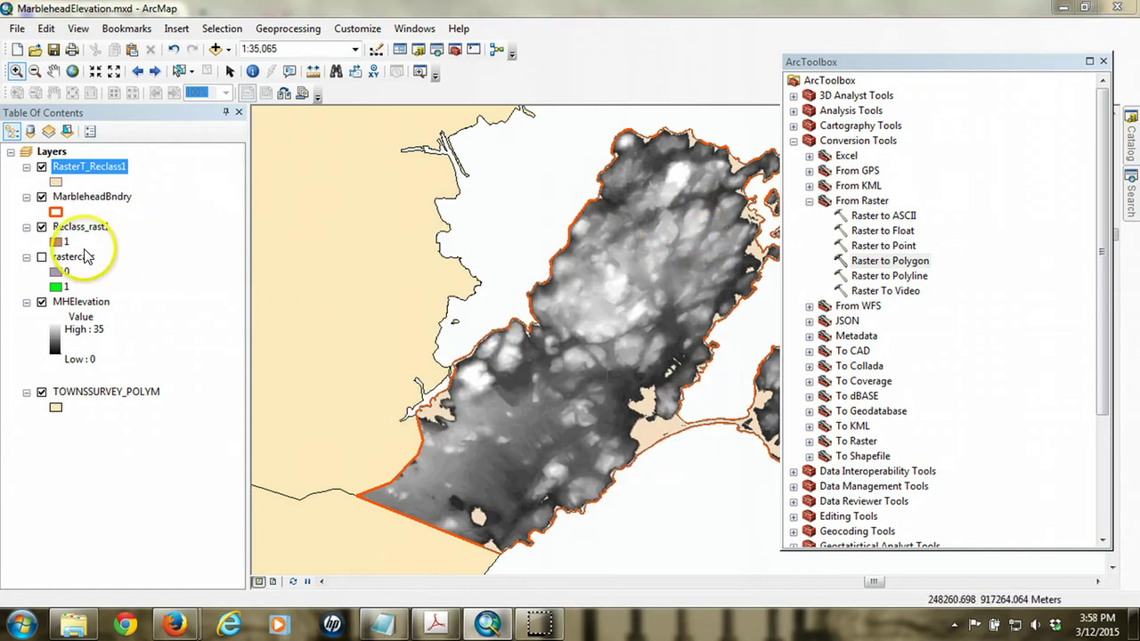
{"action": "left_click", "coordinate": [42, 229]}
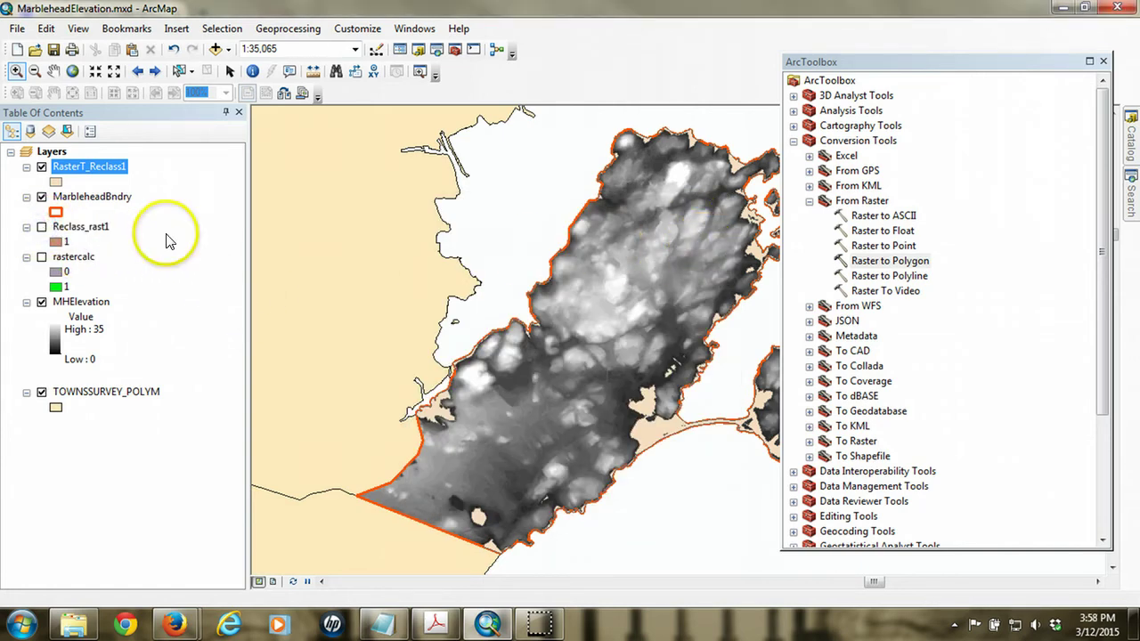
{"action": "left_click", "coordinate": [56, 184]}
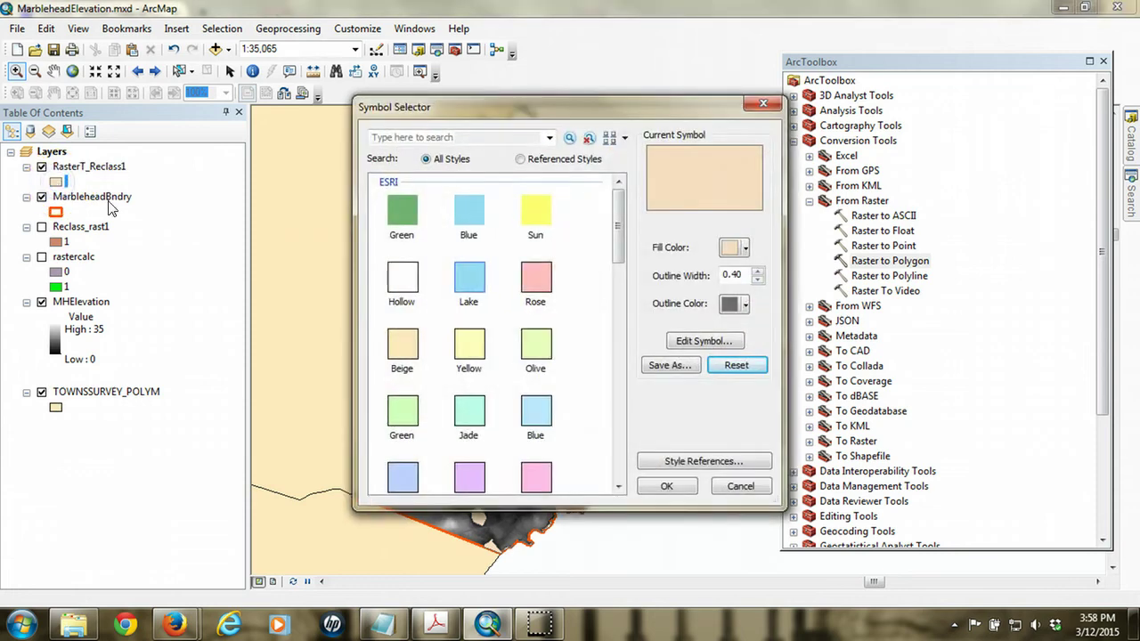
{"action": "left_click", "coordinate": [535, 210]}
{"action": "left_click", "coordinate": [666, 486]}
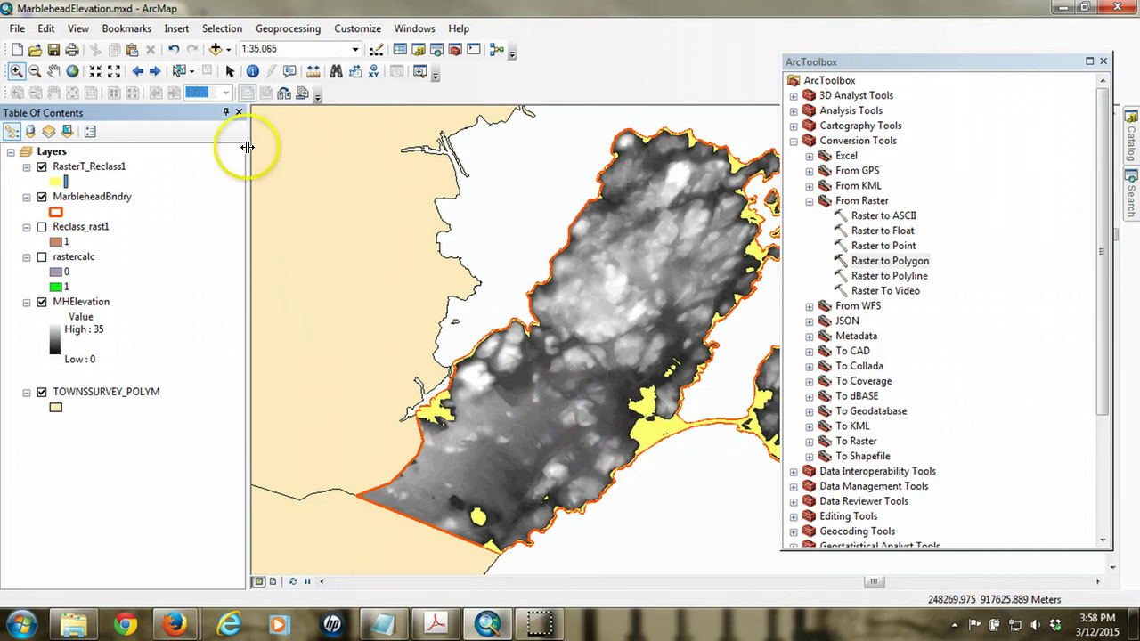
Select By Location the RasterT_Reclass1 polygons crossed by the MarbleheadBndry outline, yielding 302 features
{"action": "left_click", "coordinate": [228, 30]}
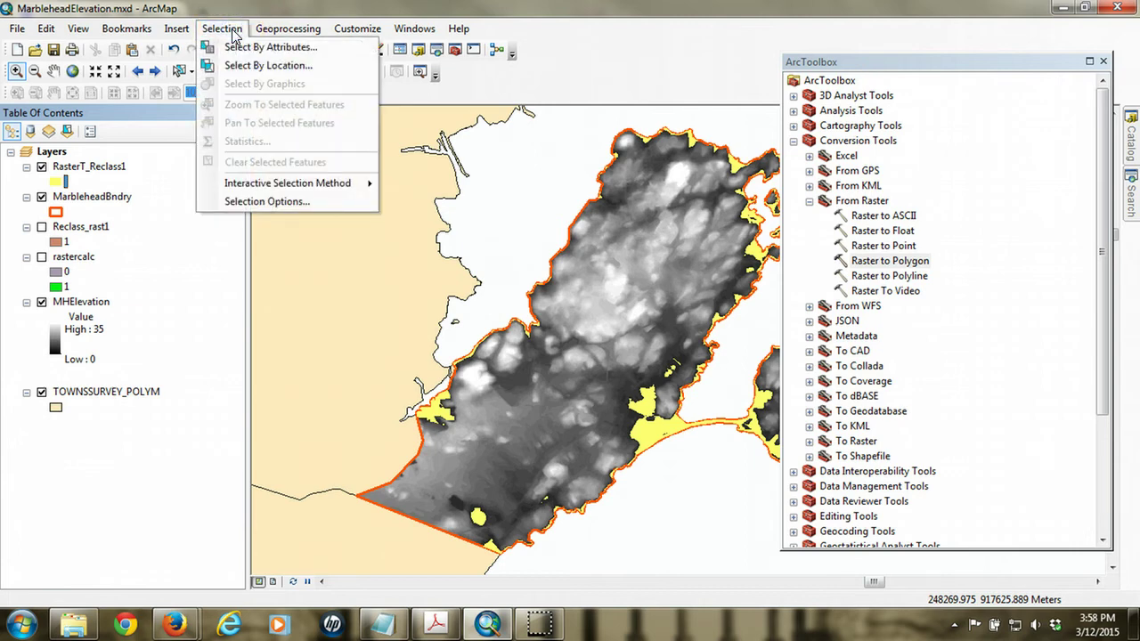
{"action": "left_click", "coordinate": [272, 66]}
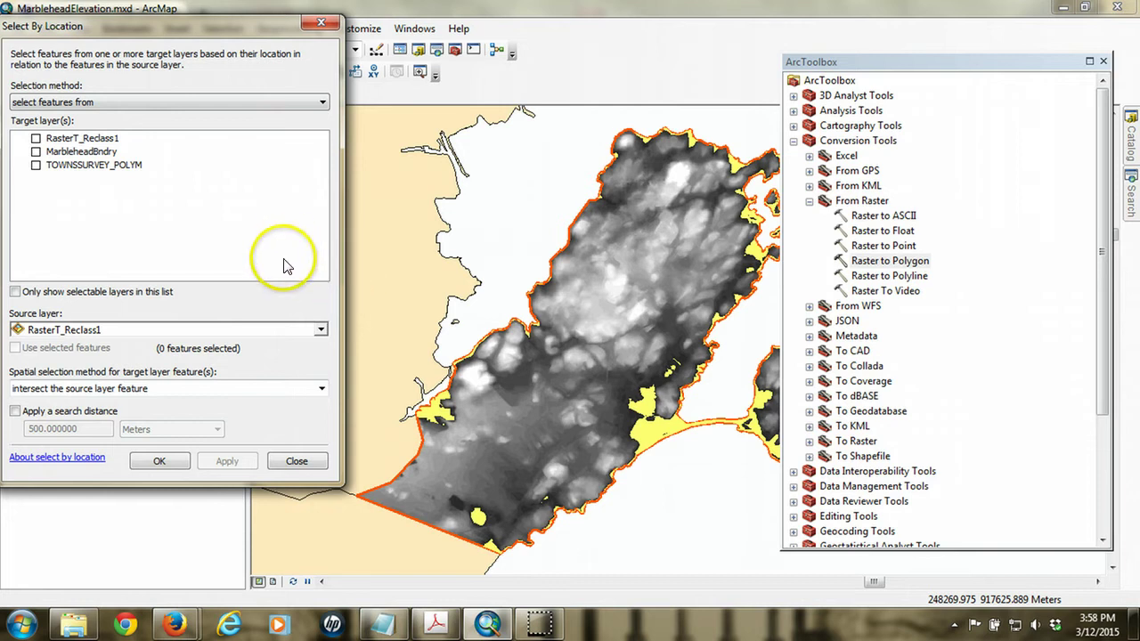
{"action": "left_click", "coordinate": [35, 138]}
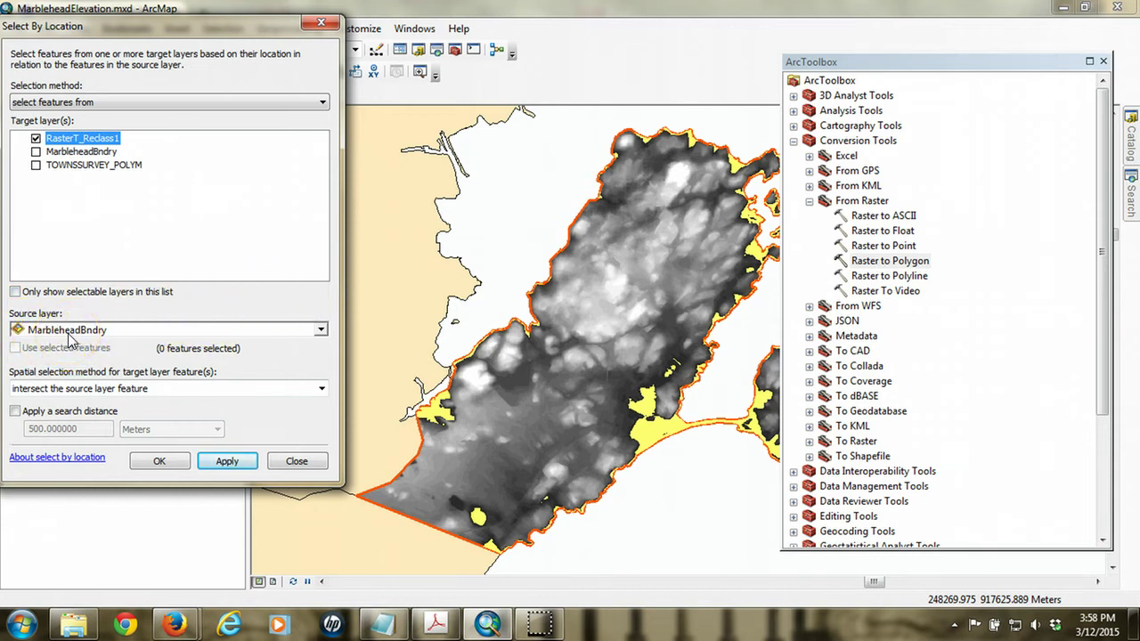
{"action": "left_click", "coordinate": [320, 389]}
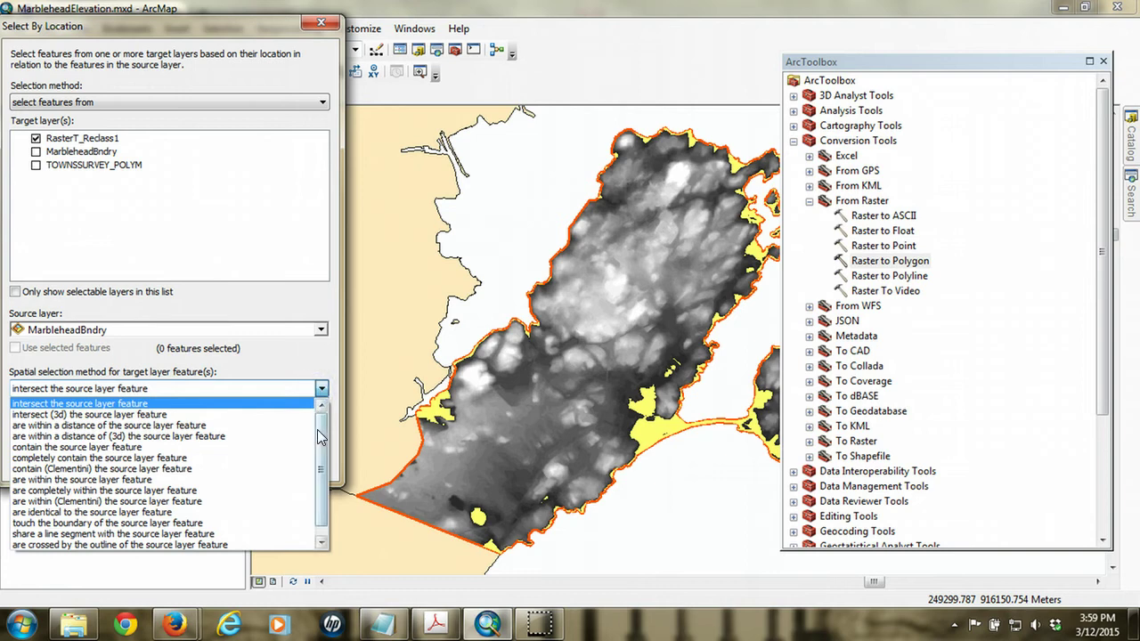
{"action": "scroll", "coordinate": [321, 445], "scroll_direction": "down", "scroll_amount": 1}
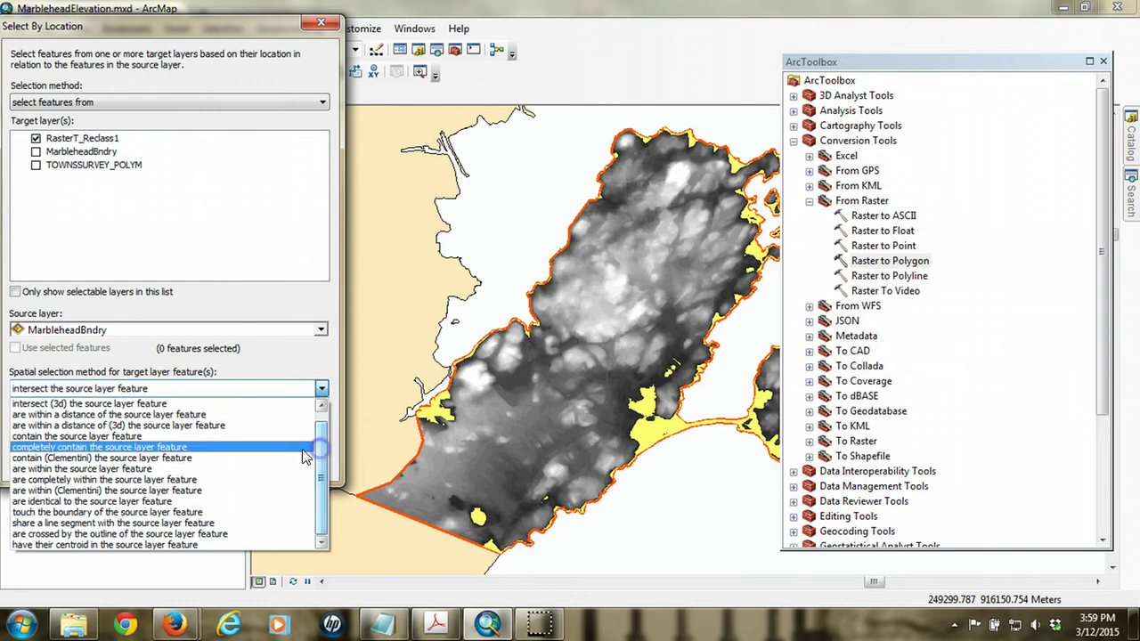
{"action": "left_click", "coordinate": [164, 535]}
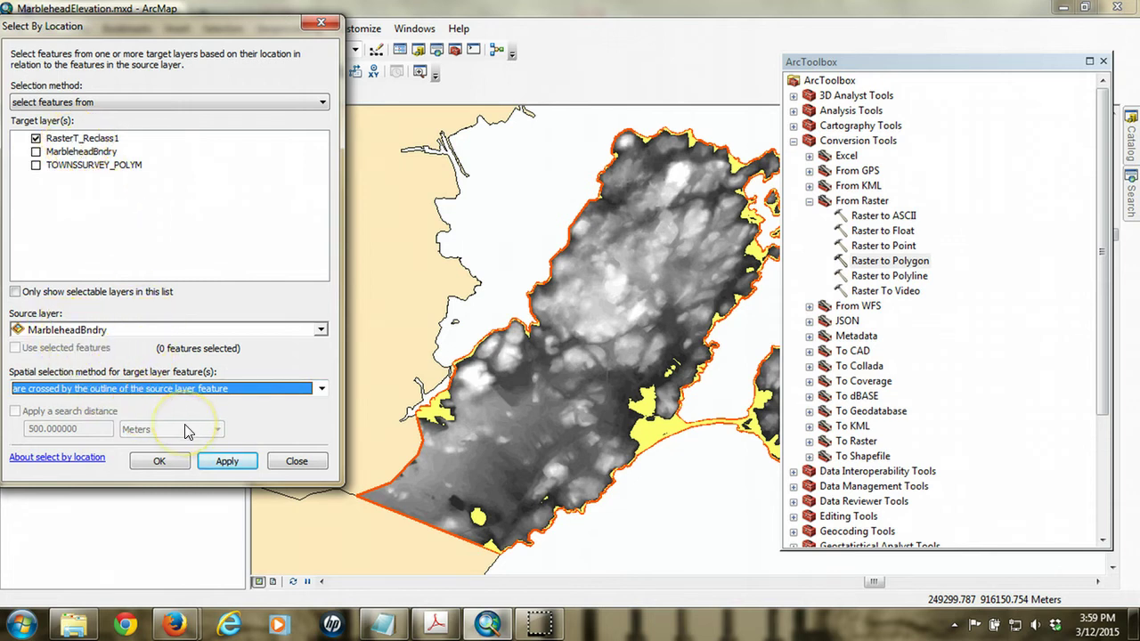
{"action": "left_click", "coordinate": [161, 461]}
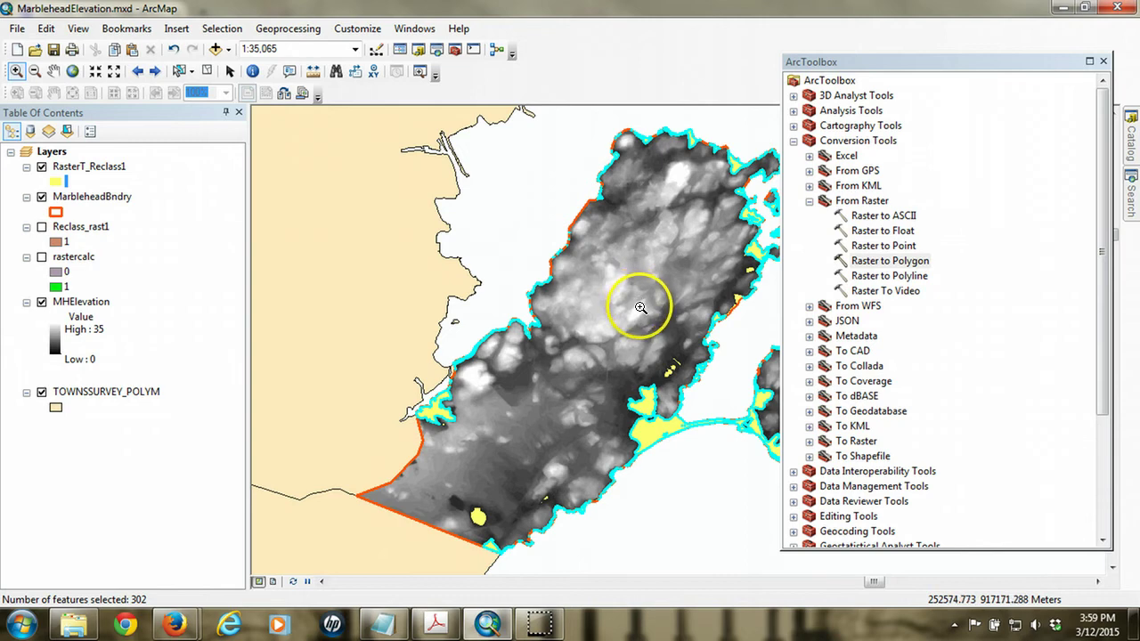
Zoom in on the selected shoreline polygons, return to the previous full extent, and select RasterT_Reclass1
{"action": "left_click_drag", "start_coordinate": [641, 307], "coordinate": [740, 416]}
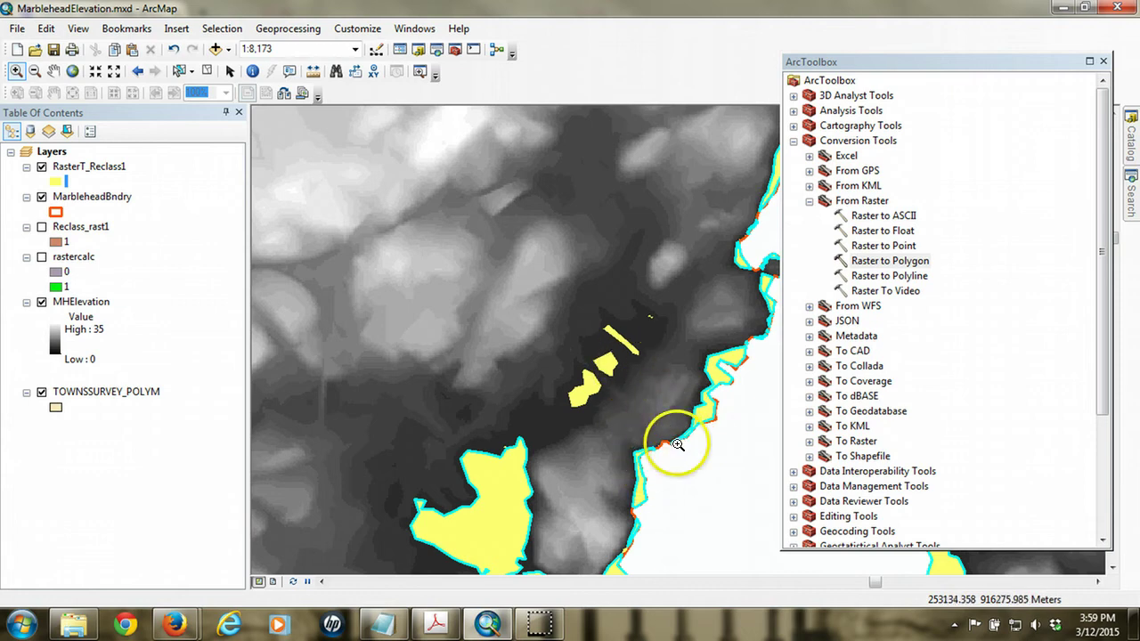
{"action": "left_click", "coordinate": [138, 77]}
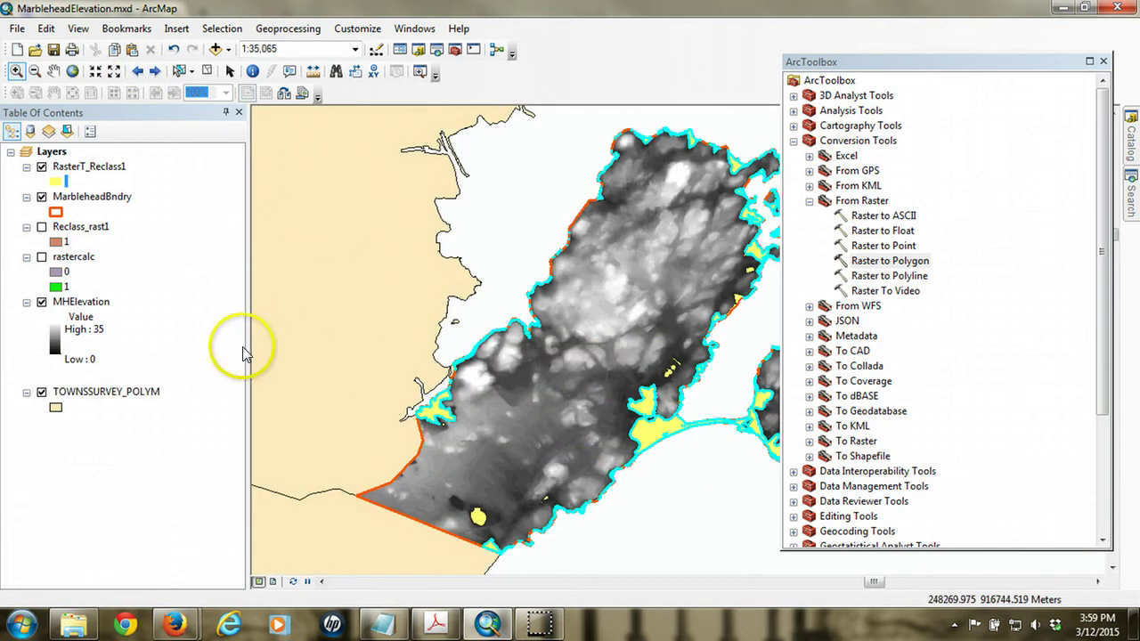
{"action": "left_click", "coordinate": [113, 169]}
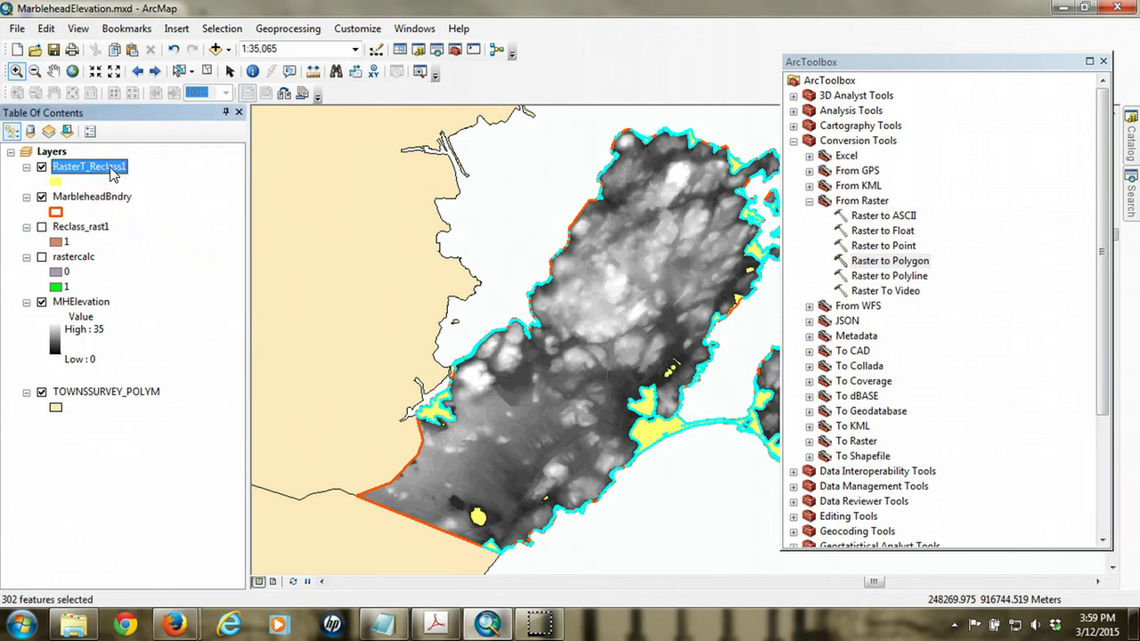
Bring up Data > Export Data for the 302 selected RasterT_Reclass1 features
{"action": "right_click", "coordinate": [113, 171]}
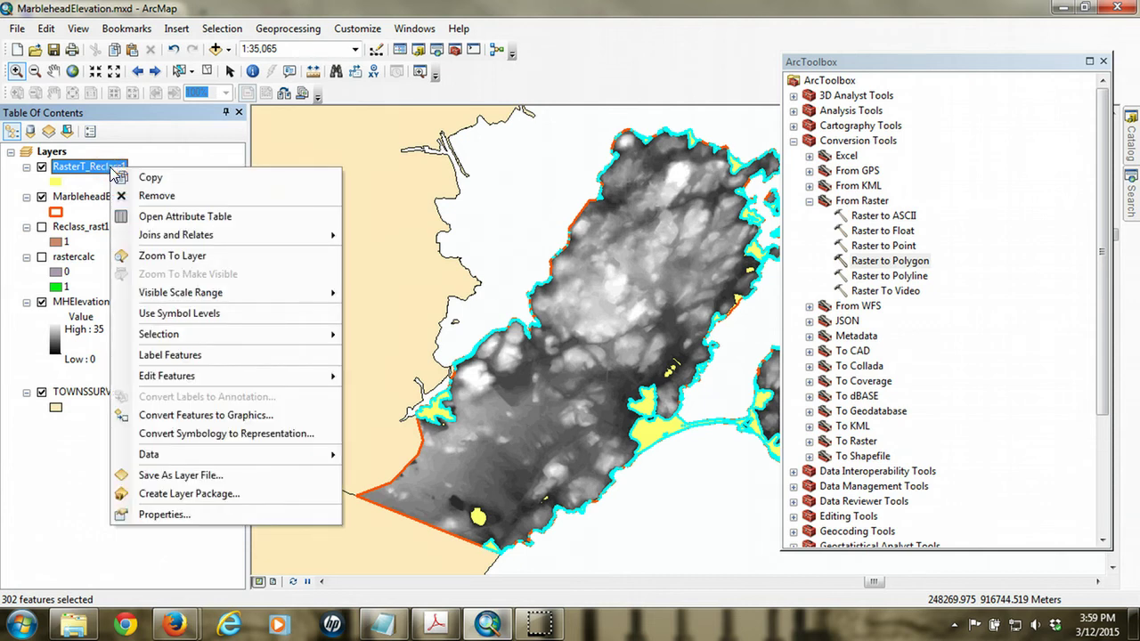
{"action": "mouse_move", "coordinate": [307, 456]}
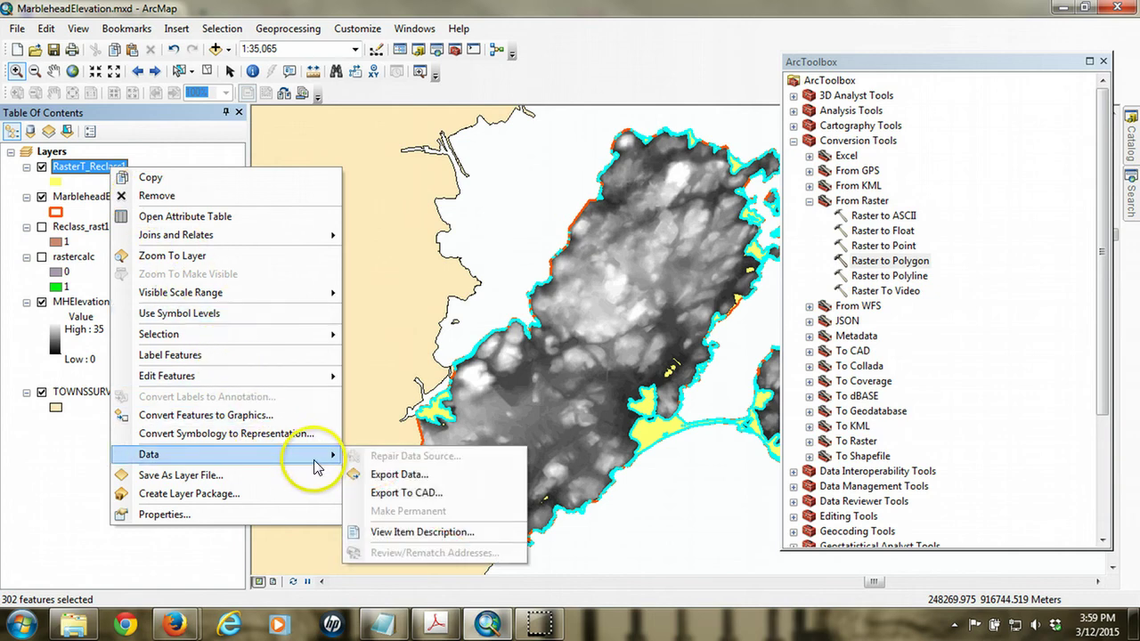
{"action": "left_click", "coordinate": [405, 476]}
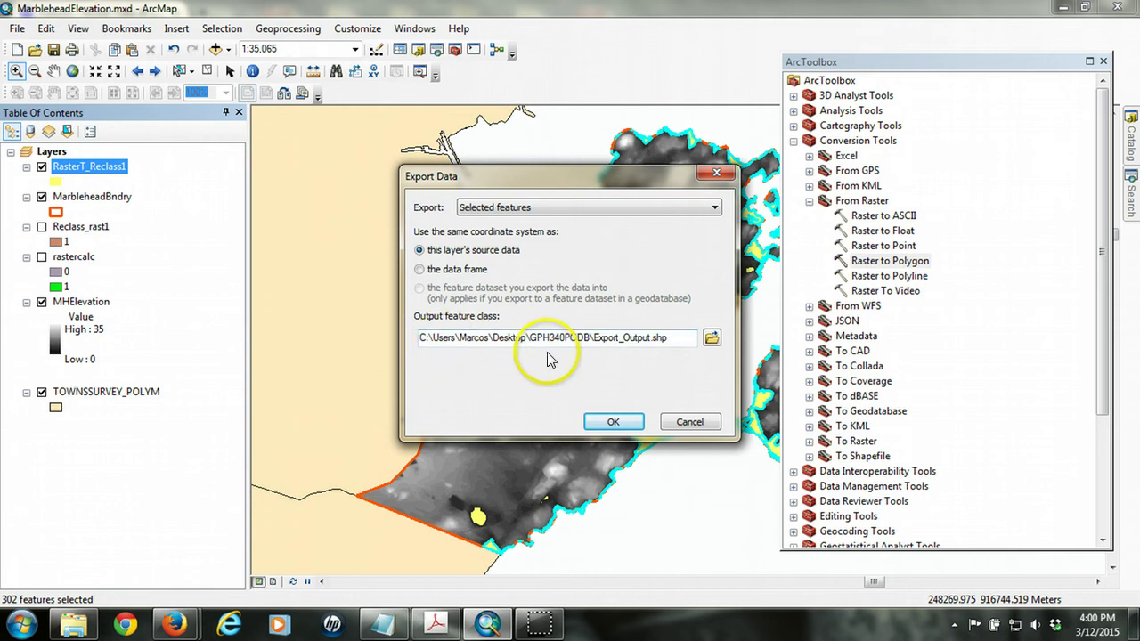
Export the selected polygons as geodatabase feature class Flood15ft inside Marblehead.mdb
{"action": "left_click", "coordinate": [712, 338]}
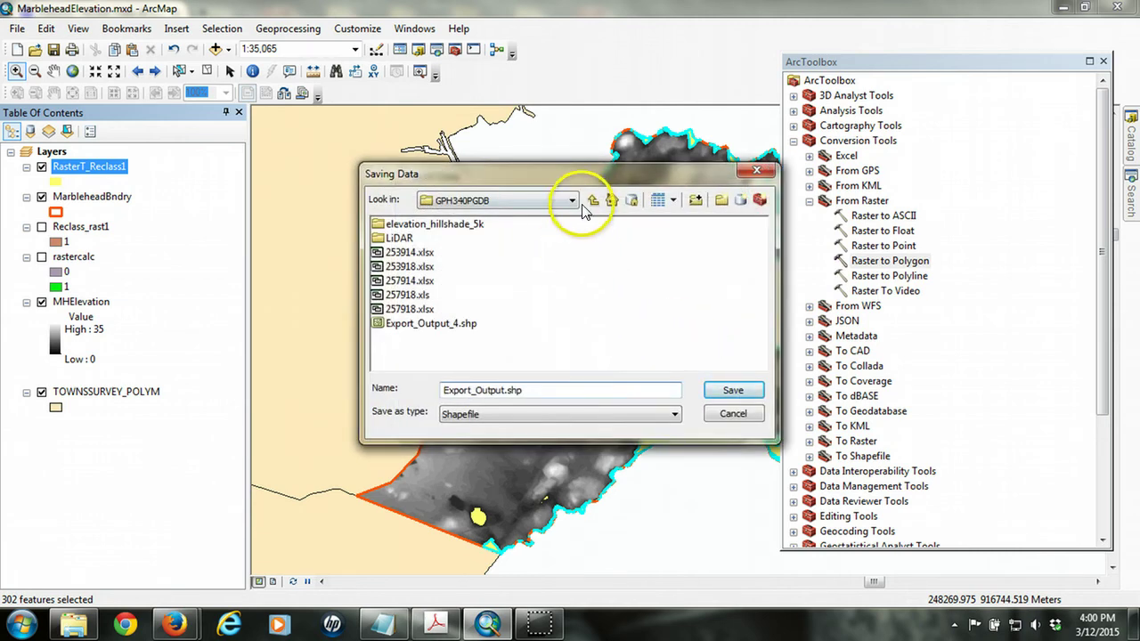
{"action": "left_click", "coordinate": [572, 199]}
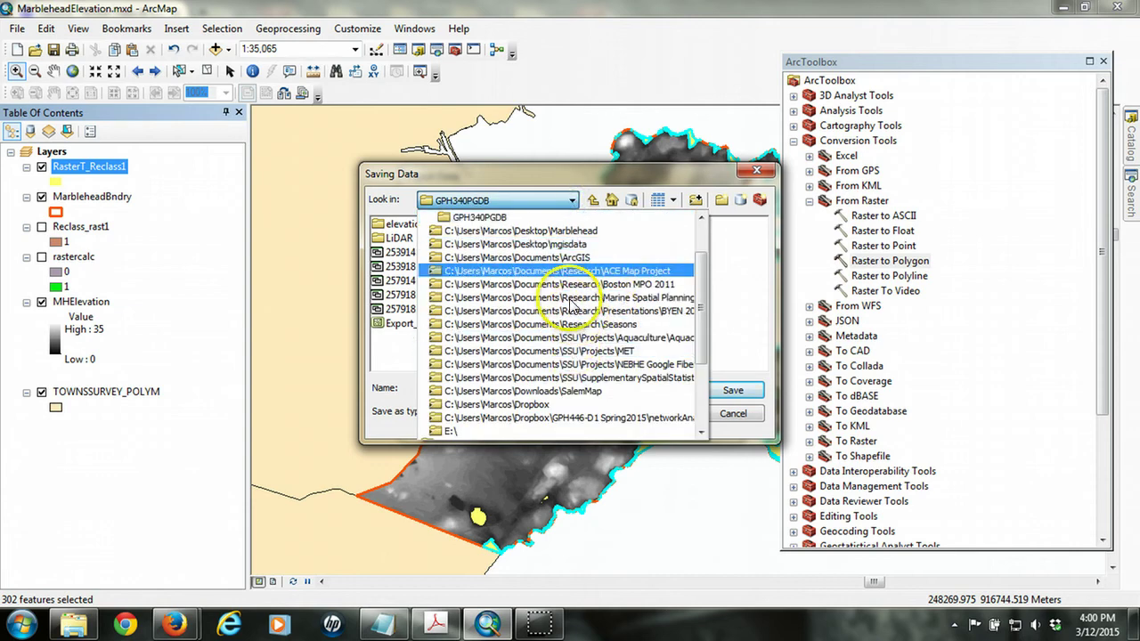
{"action": "left_click", "coordinate": [567, 231]}
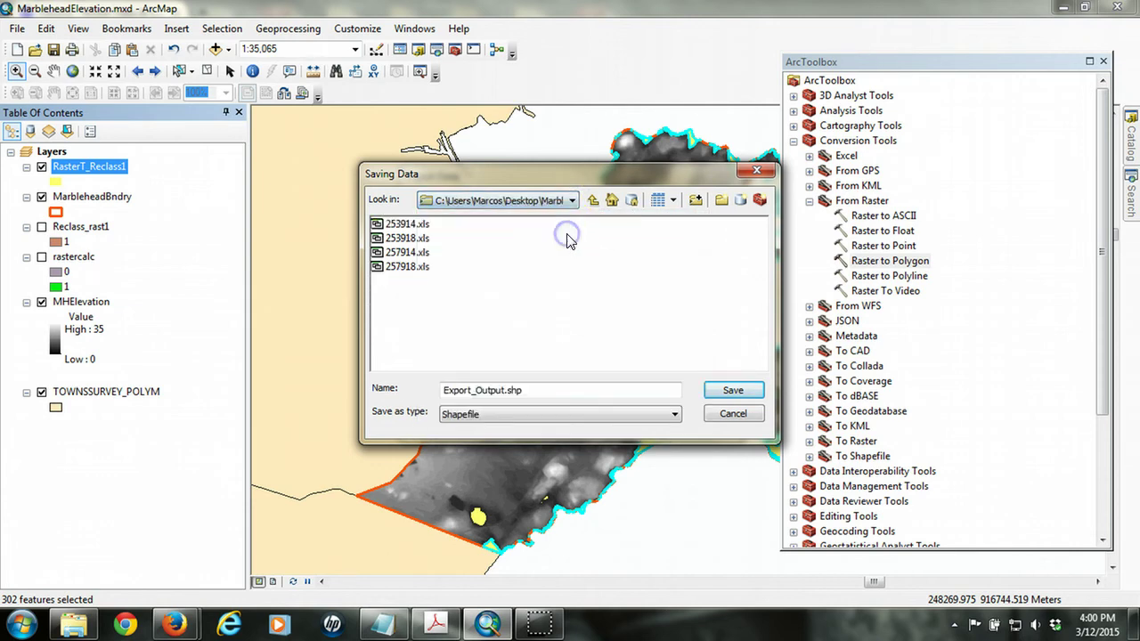
{"action": "left_click", "coordinate": [509, 413]}
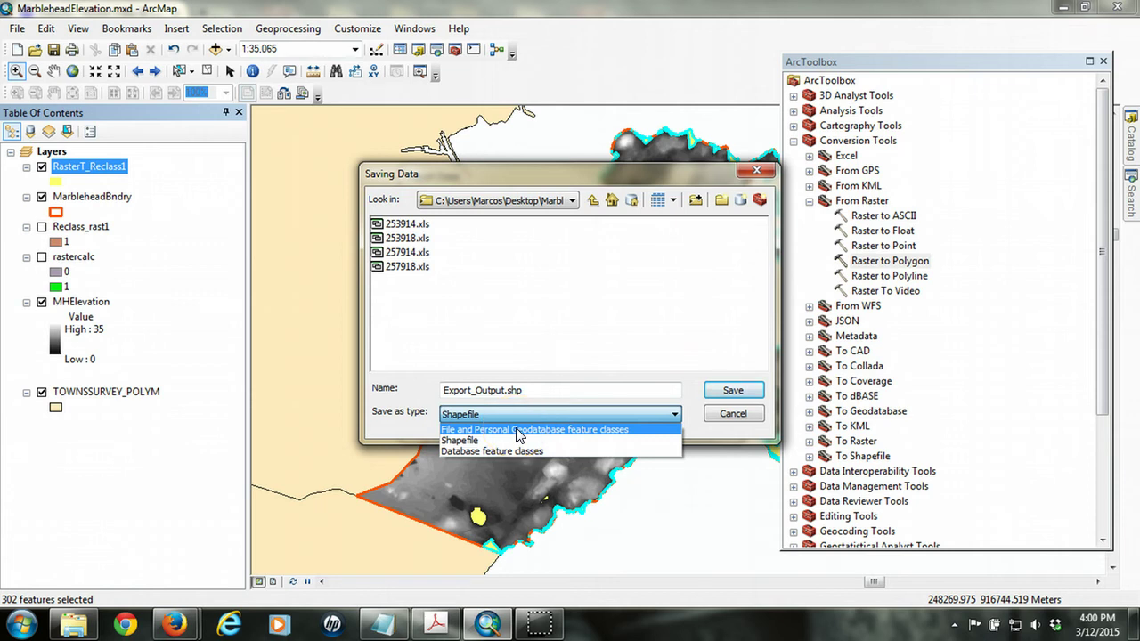
{"action": "left_click", "coordinate": [518, 430]}
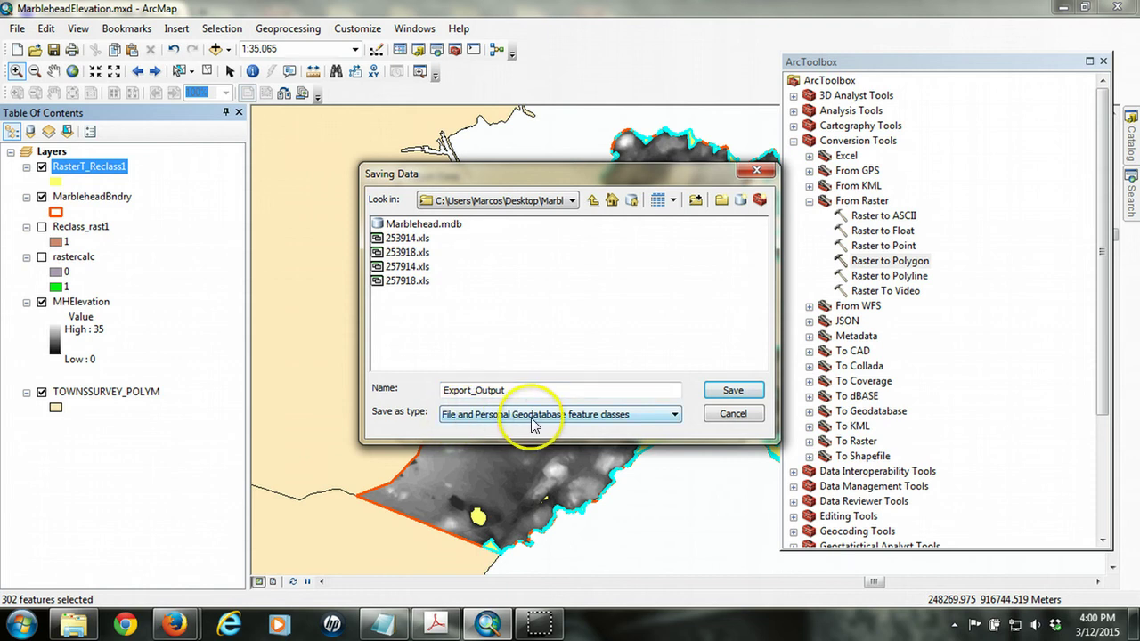
{"action": "double_click", "coordinate": [419, 225]}
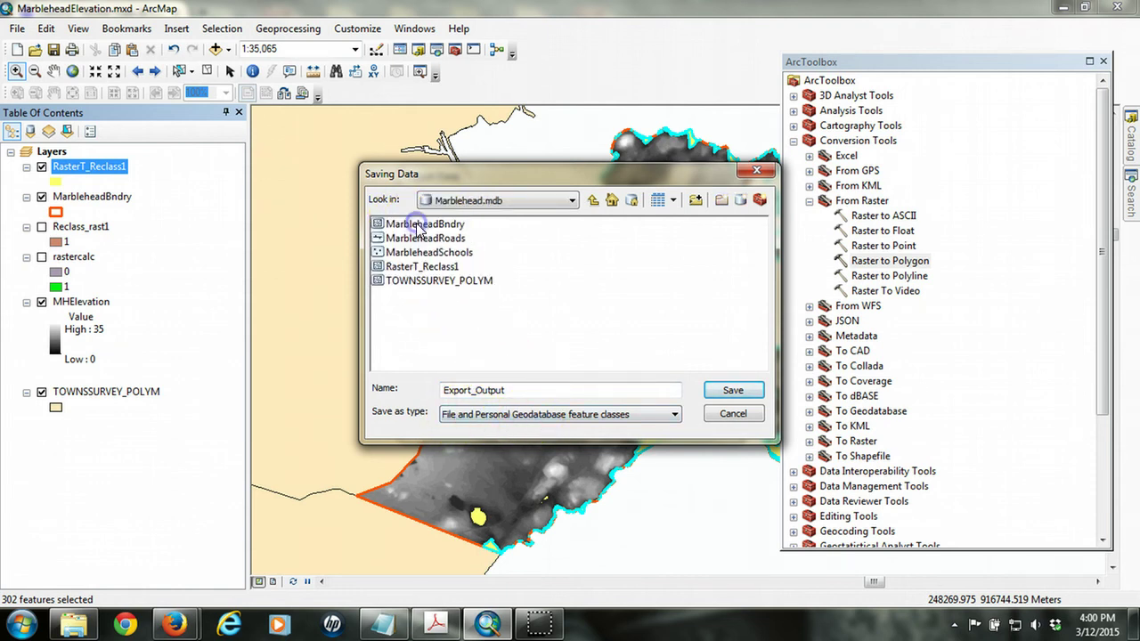
{"action": "left_click", "coordinate": [534, 394]}
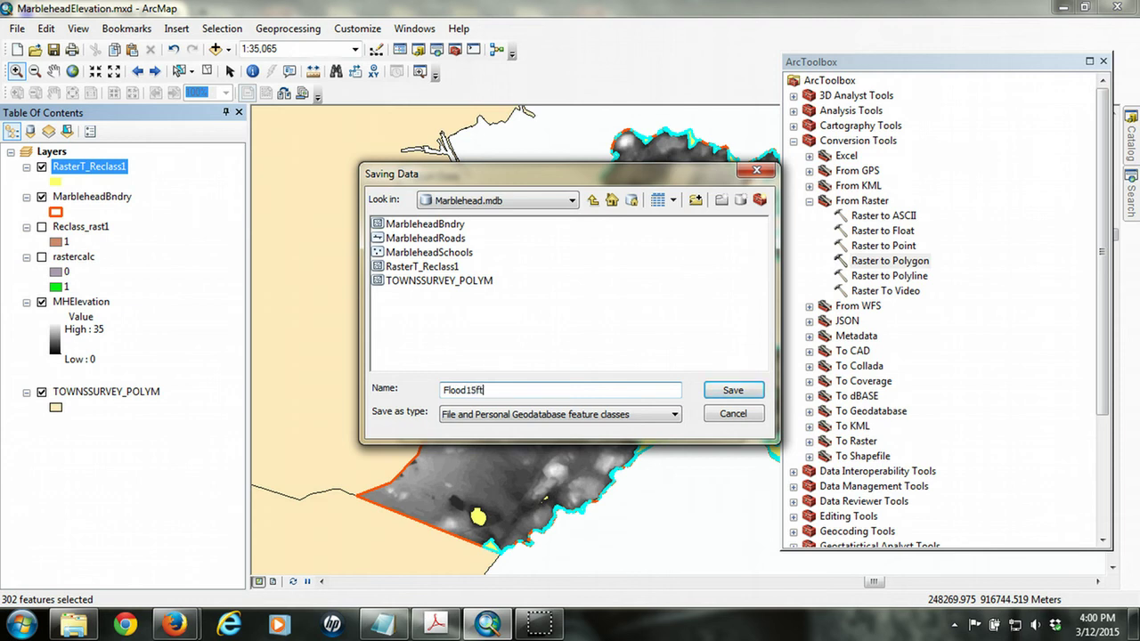
{"action": "left_click", "coordinate": [740, 393]}
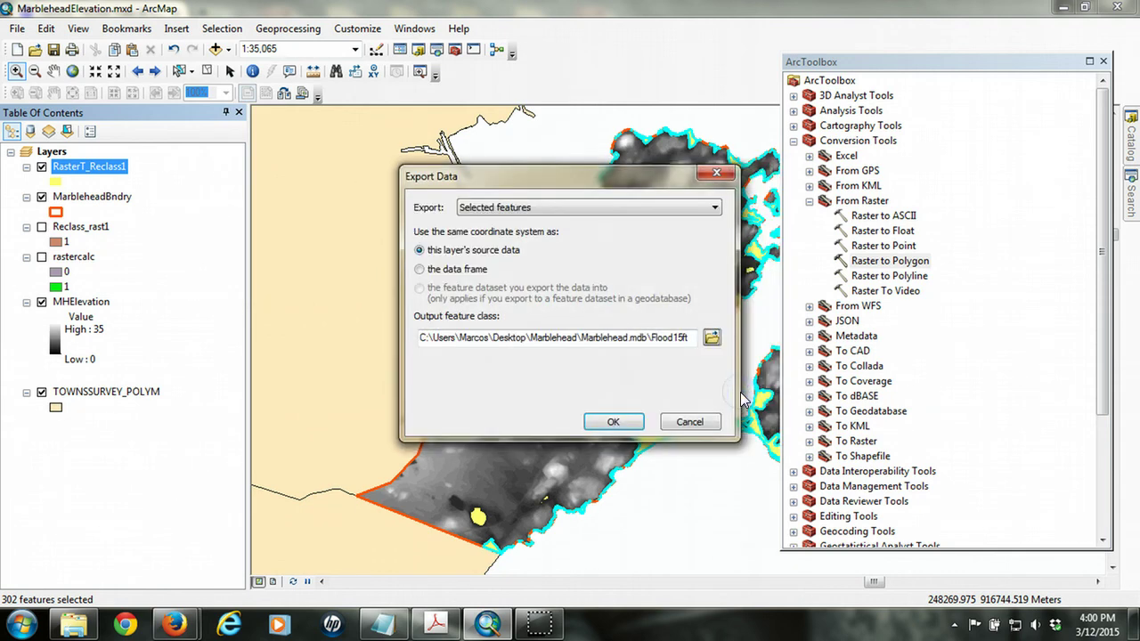
{"action": "left_click", "coordinate": [614, 422]}
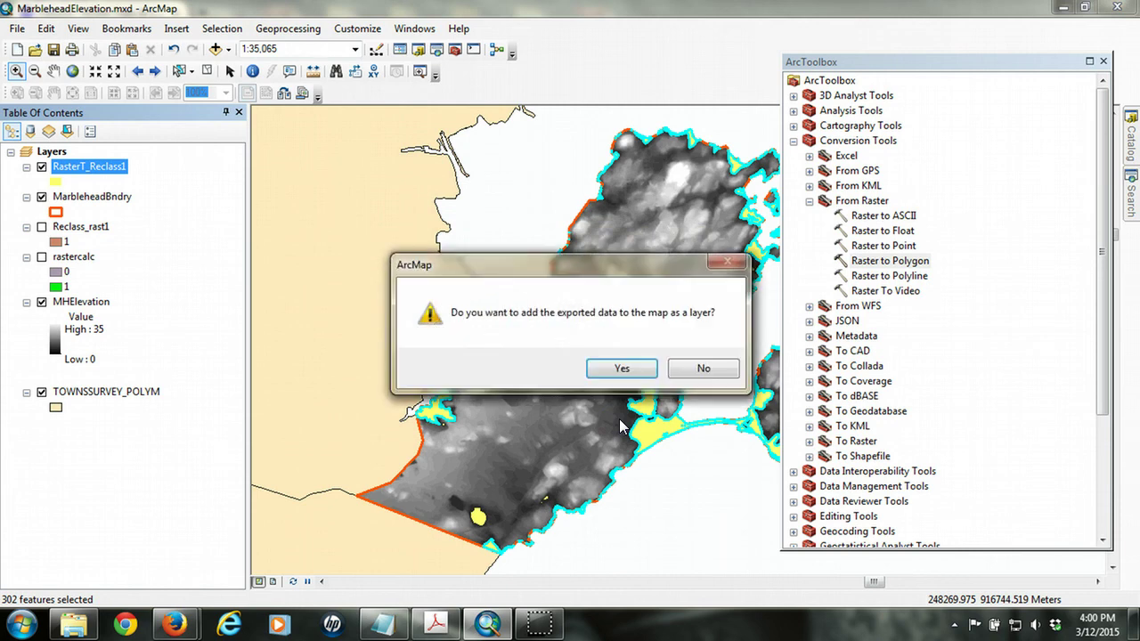
Add Flood15ft to the map as a layer and view its attribute table of 302 polygons
{"action": "left_click", "coordinate": [637, 368]}
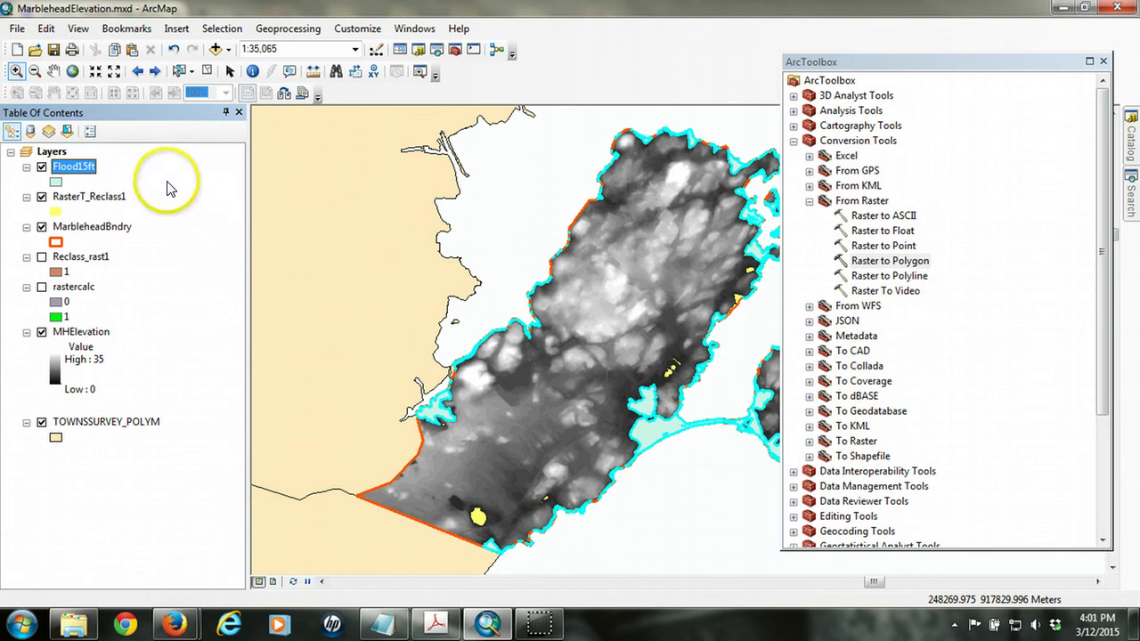
{"action": "right_click", "coordinate": [87, 174]}
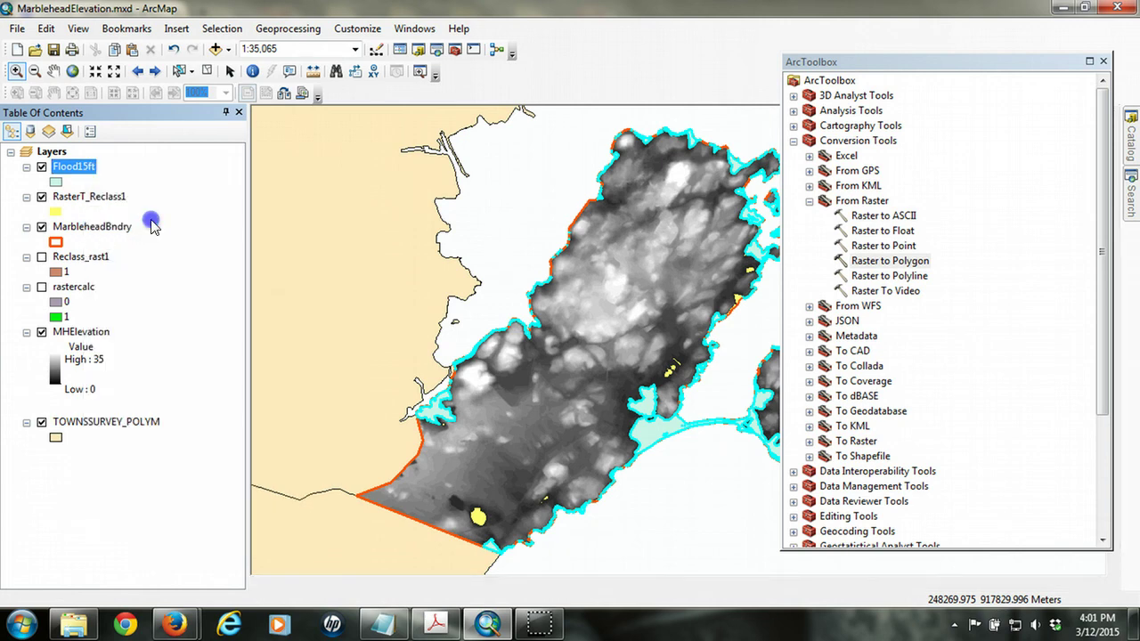
{"action": "left_click", "coordinate": [147, 221]}
Compute Shape_Area statistics for Flood15ft and highlight the Sum of 700098.221166
{"action": "left_click", "coordinate": [445, 102]}
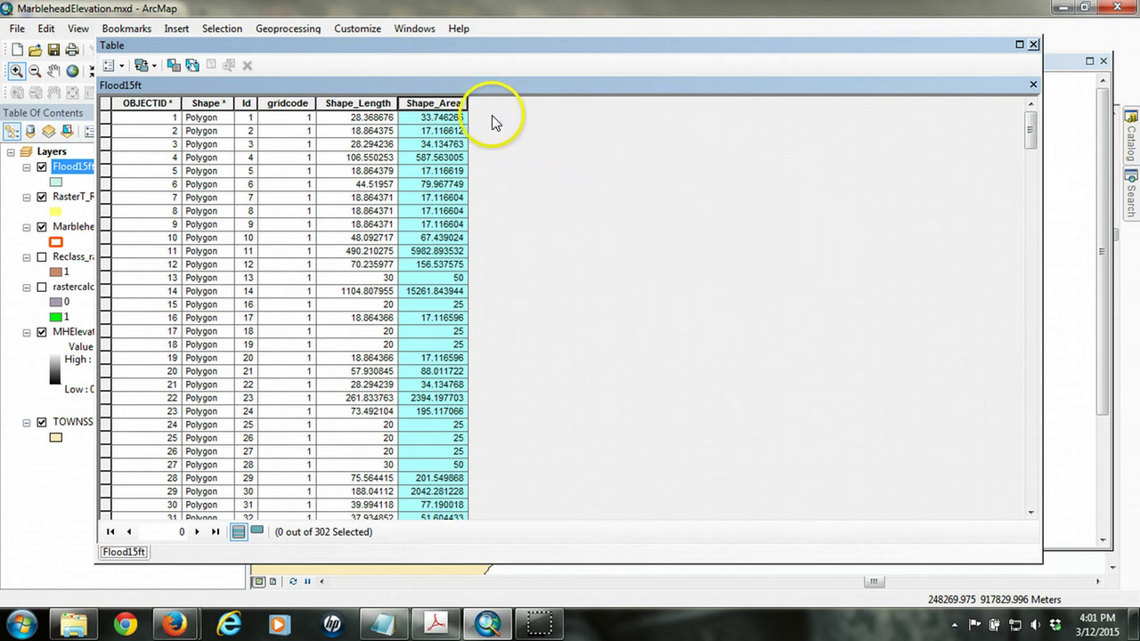
{"action": "right_click", "coordinate": [451, 104]}
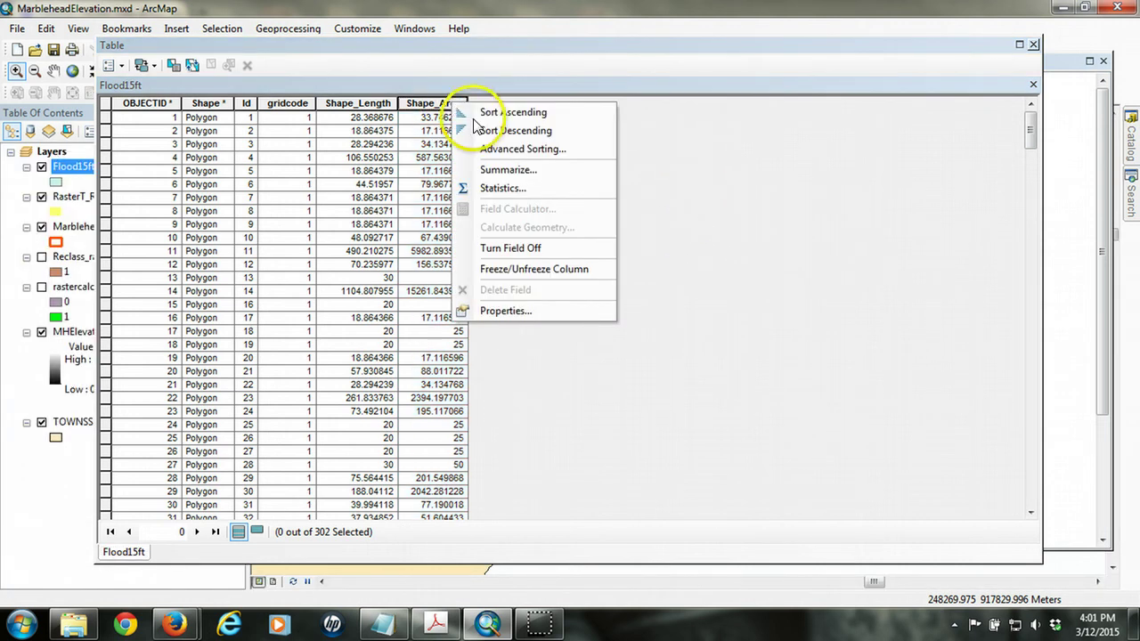
{"action": "left_click", "coordinate": [512, 188]}
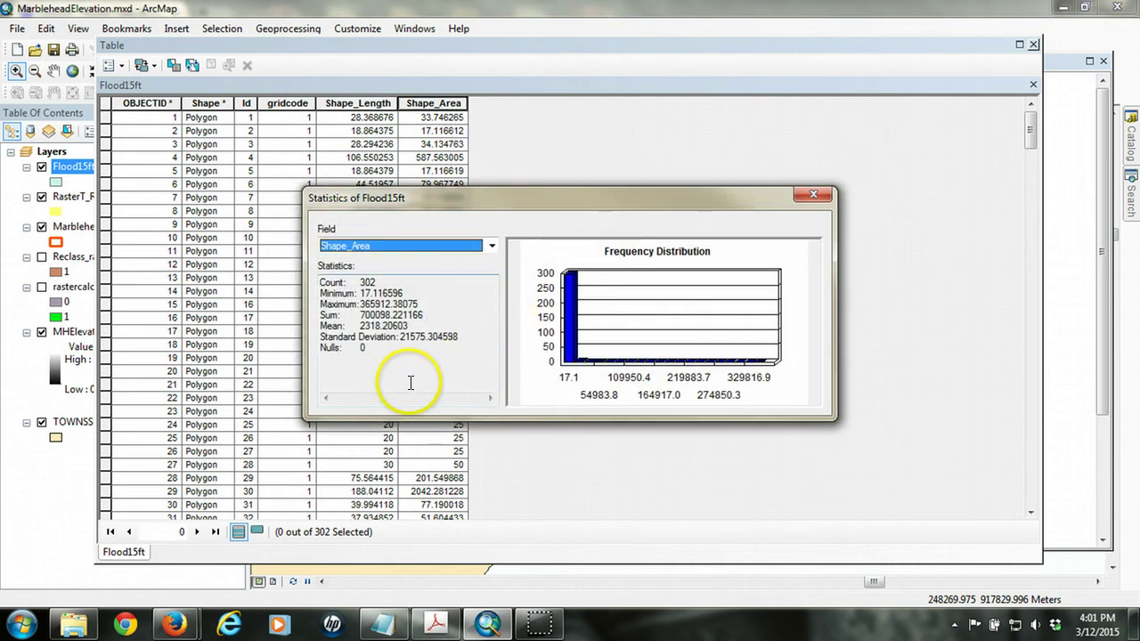
{"action": "left_click_drag", "start_coordinate": [360, 315], "coordinate": [385, 315]}
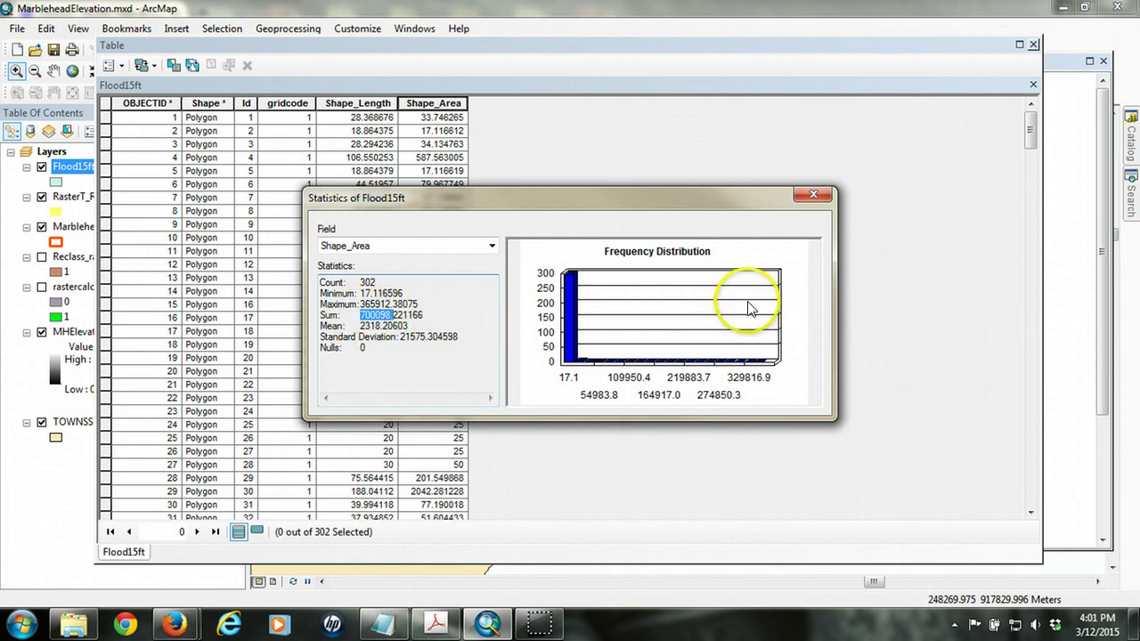
Close the Flood15ft statistics and table, then recheck MarbleheadBndry's Shape_Area of 11293625.832999
{"action": "left_click", "coordinate": [815, 195]}
{"action": "left_click", "coordinate": [1033, 45]}
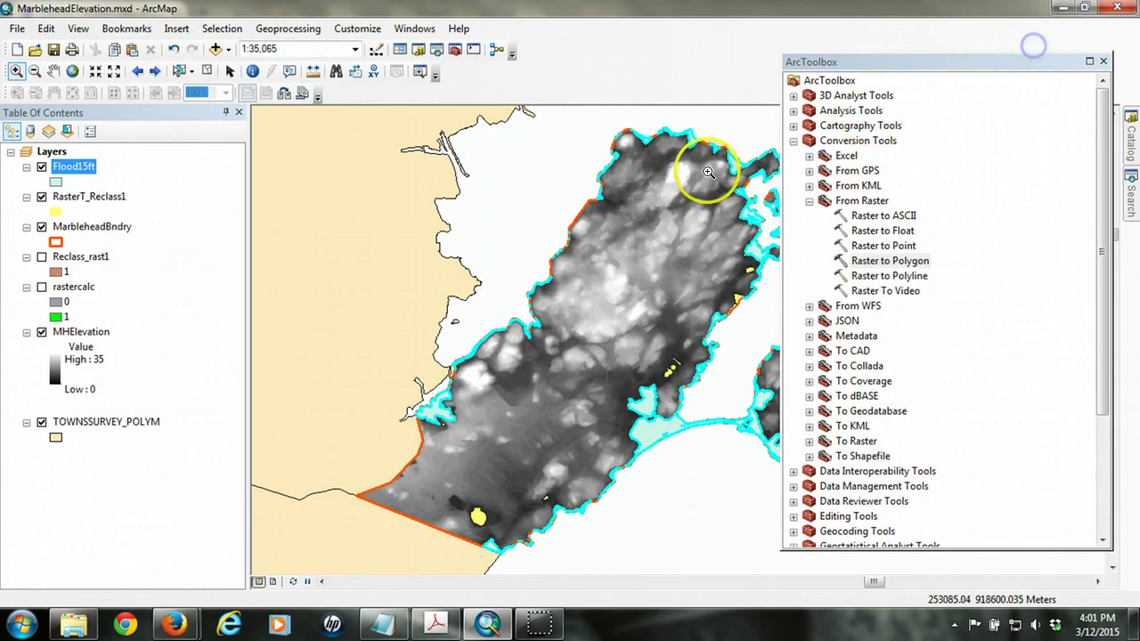
{"action": "right_click", "coordinate": [95, 226]}
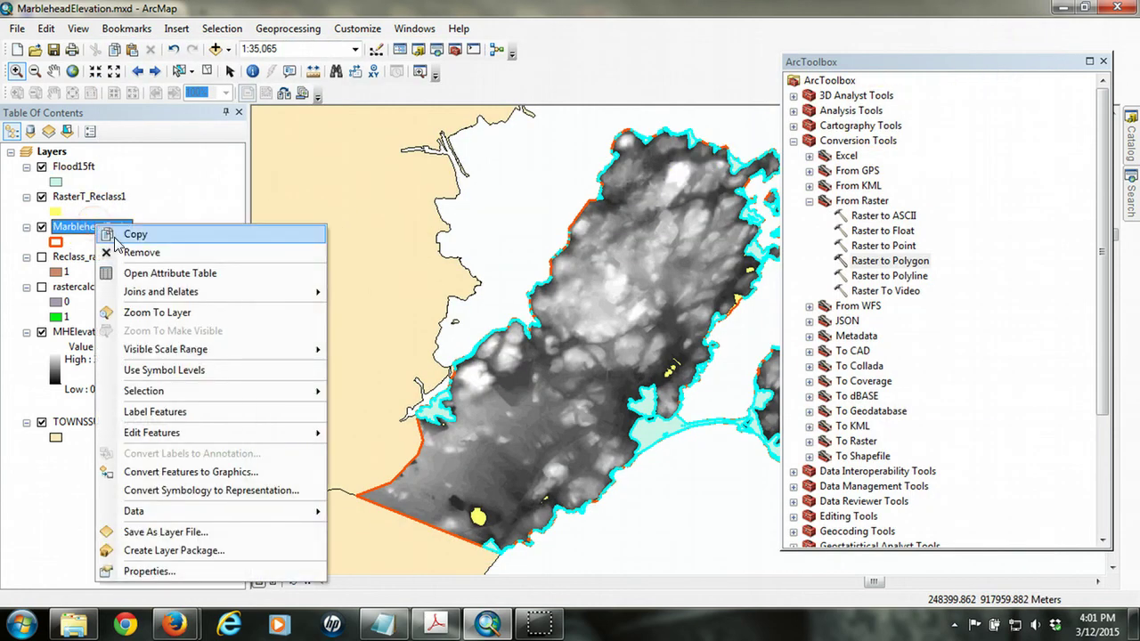
{"action": "left_click", "coordinate": [169, 273]}
{"action": "left_click_drag", "start_coordinate": [311, 512], "coordinate": [525, 524]}
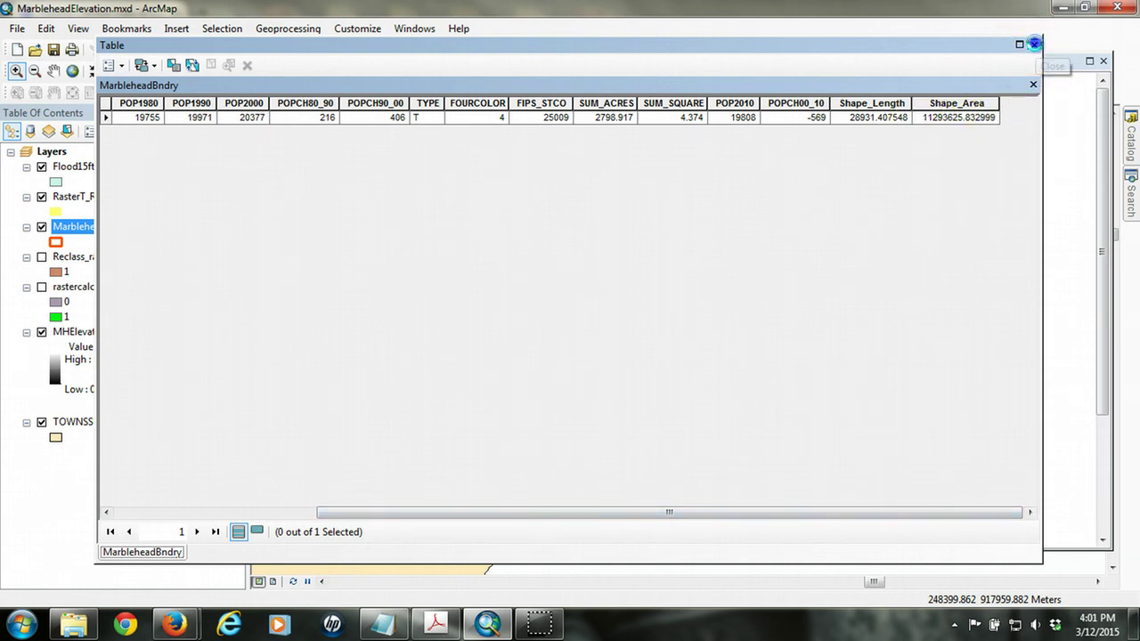
{"action": "left_click", "coordinate": [1033, 44]}
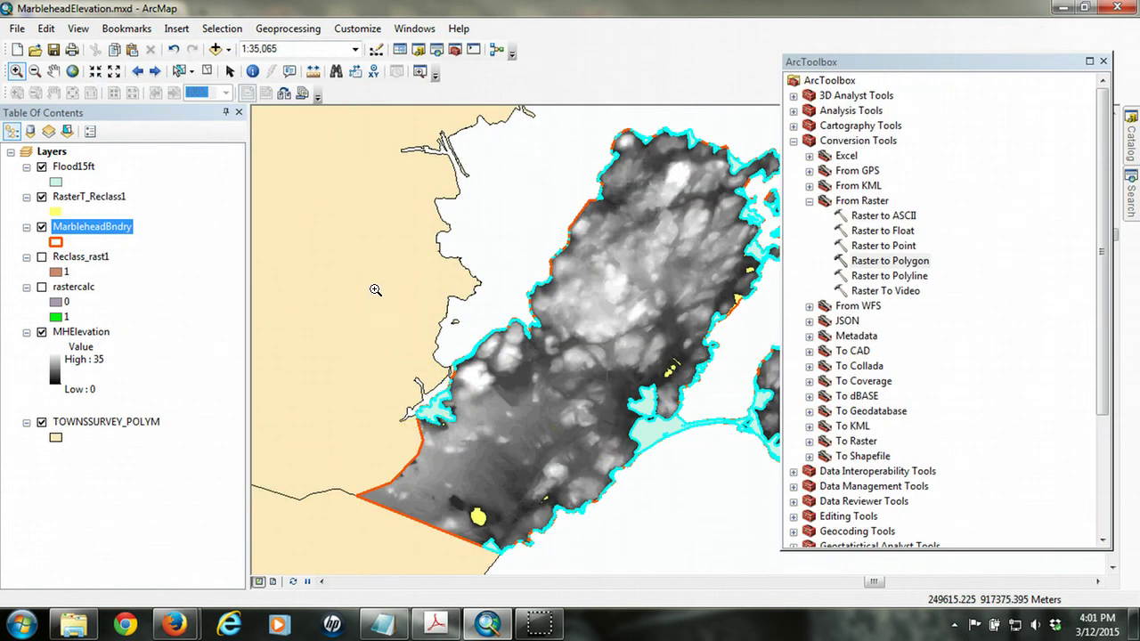